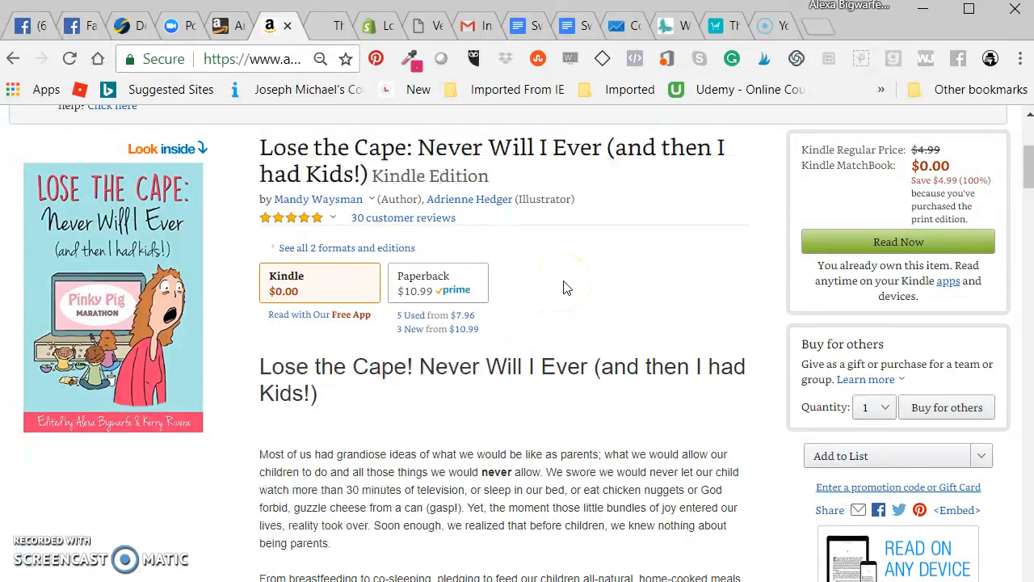
Examine the formatting of the book description on the Amazon Kindle listing.
scroll(566, 287, down, 2)
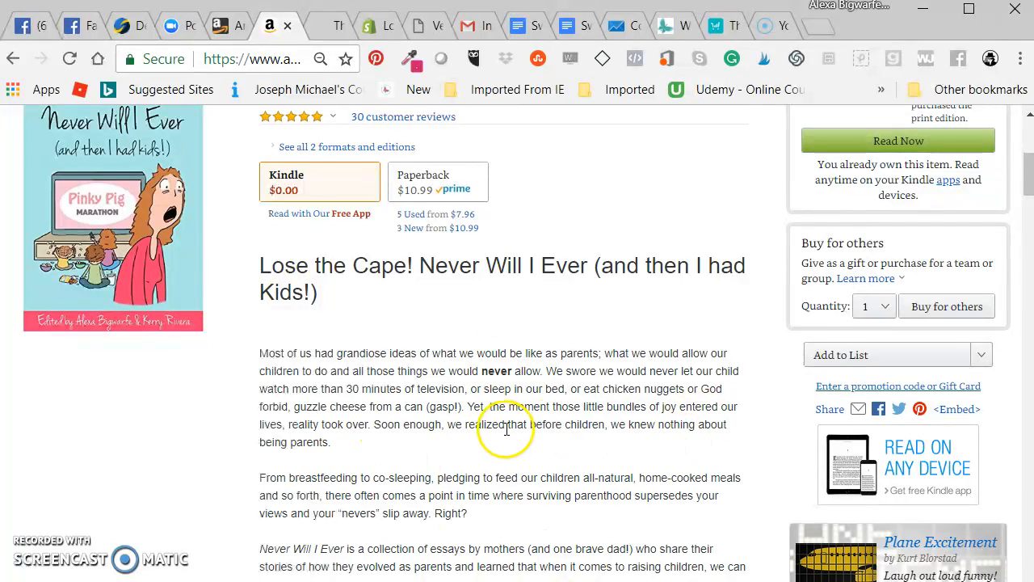
scroll(436, 425, down, 3)
scroll(485, 396, up, 5)
scroll(529, 365, up, 3)
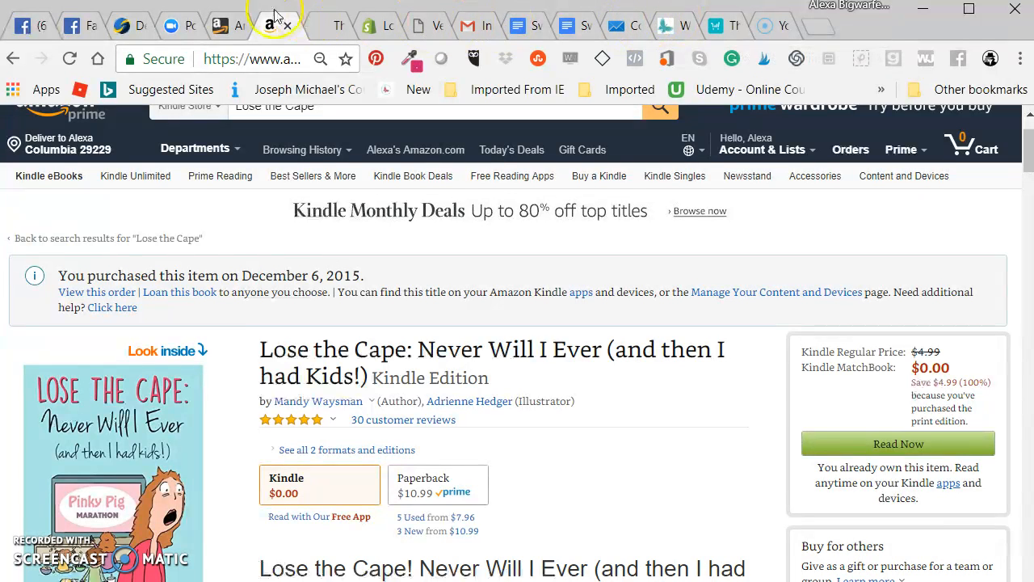
Switch to the CreateSpace Description page and review the <br> tags at the start of the description.
click(120, 24)
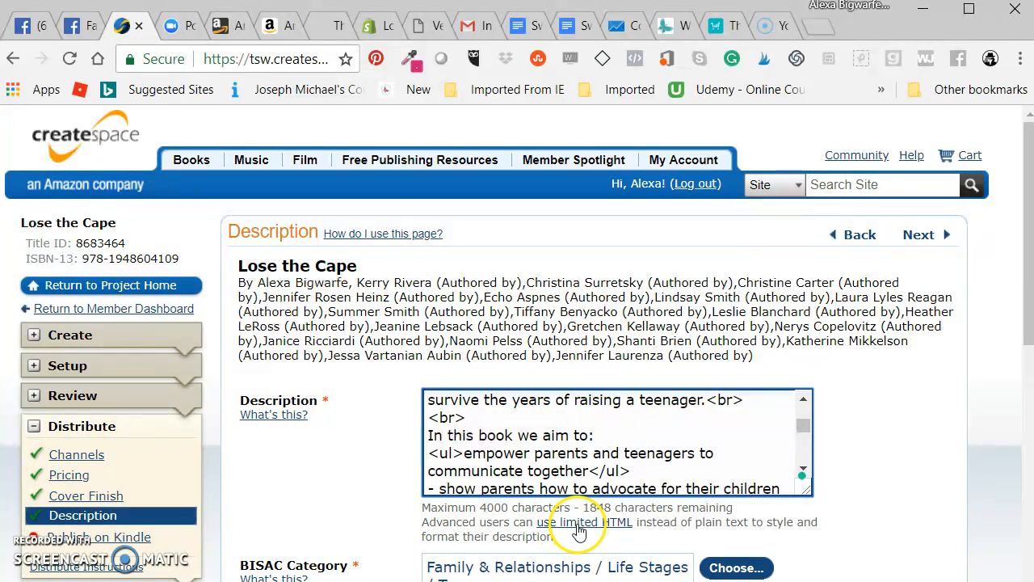
scroll(508, 435, down, 2)
scroll(507, 436, up, 5)
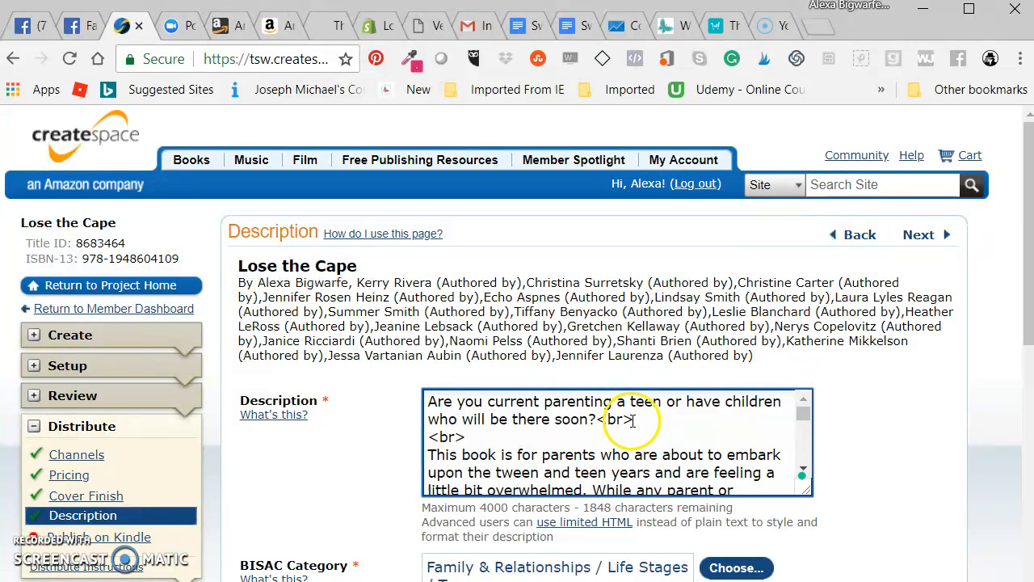
click(598, 419)
key(BackSpace)
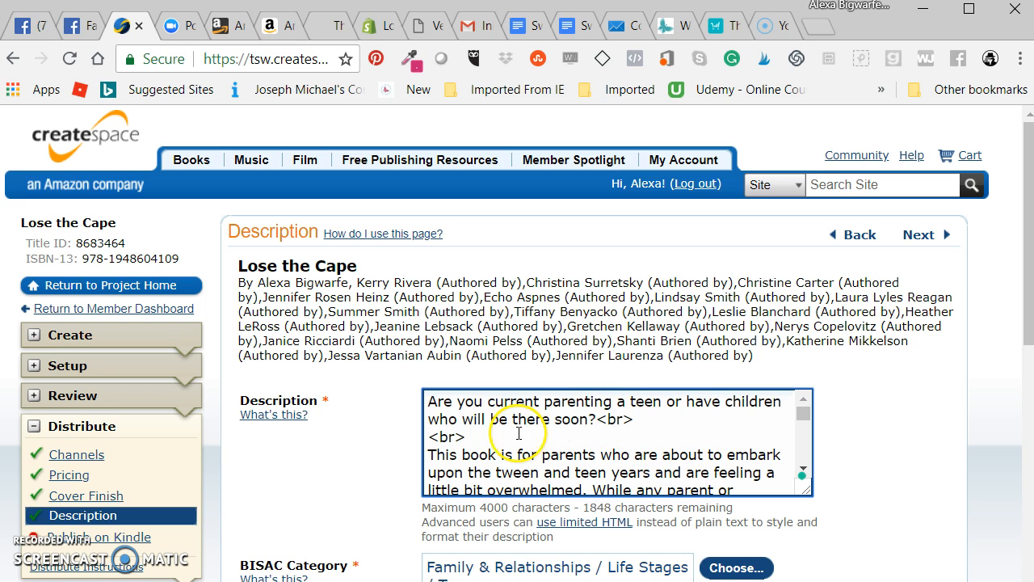
Make the line "In this book we aim to:" bold by wrapping it in <b> and </b> tags.
scroll(515, 433, down, 1)
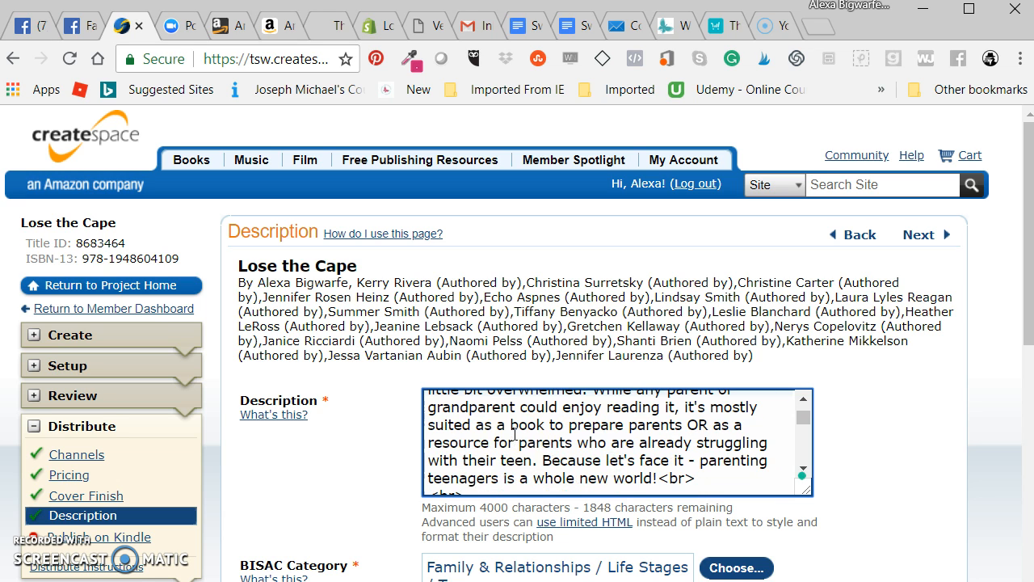
scroll(563, 456, down, 1)
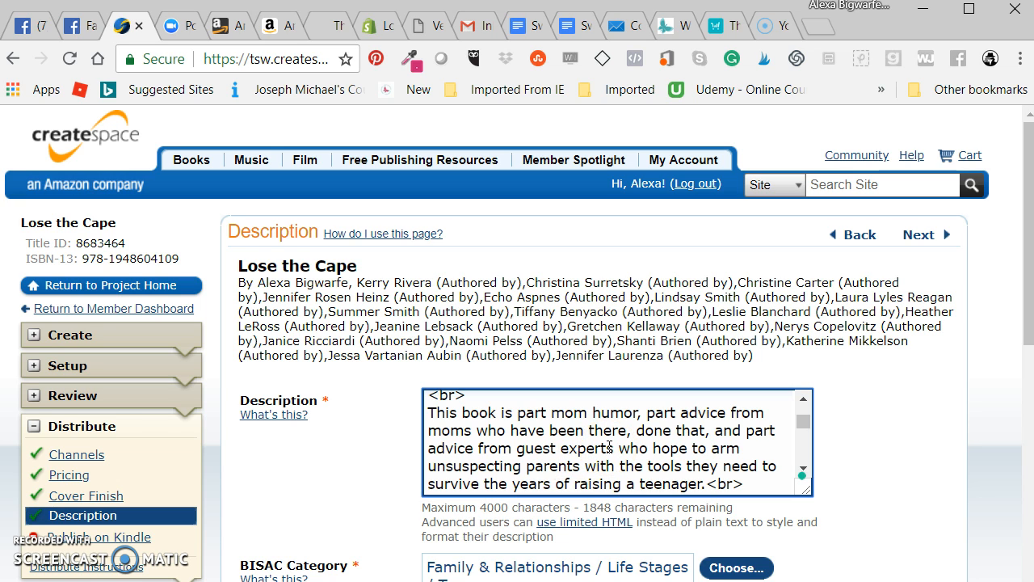
scroll(609, 446, down, 1)
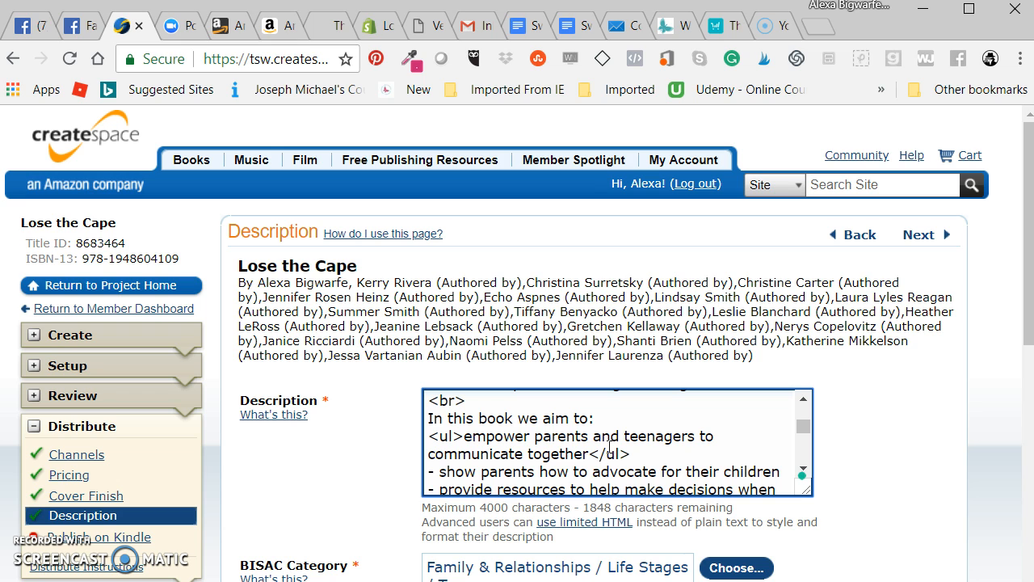
click(431, 418)
text(<)
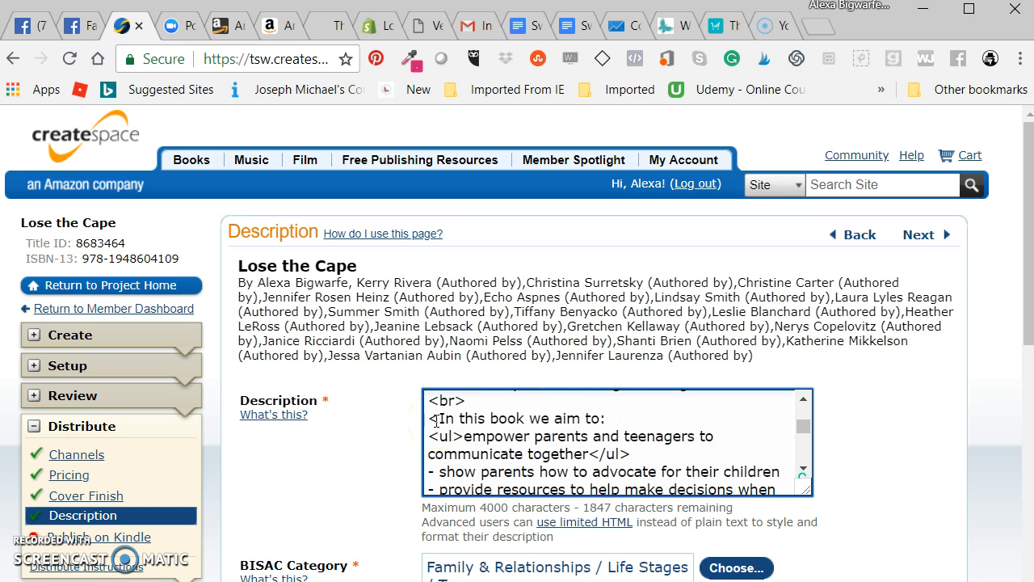
text(b>)
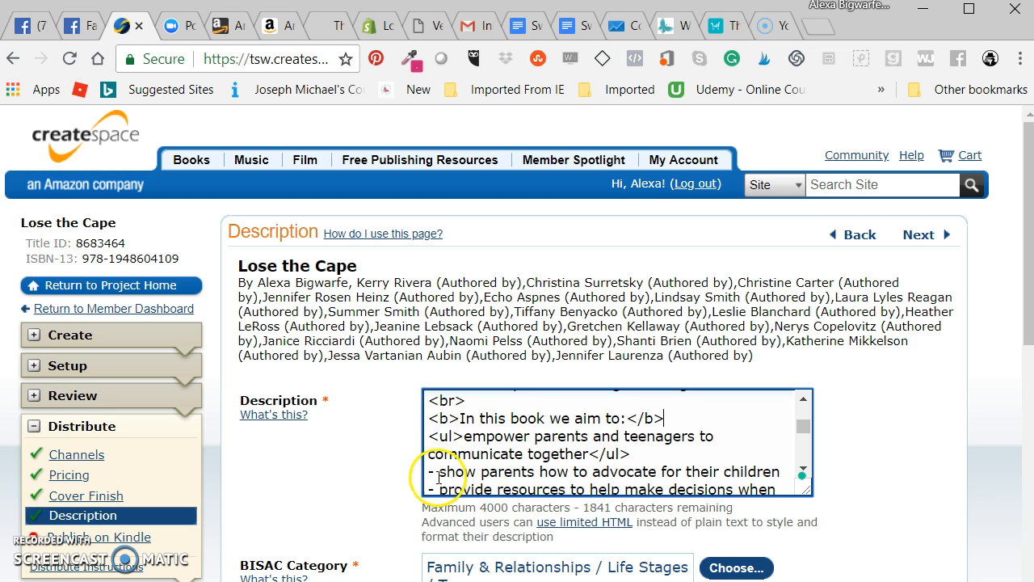
Remove the space after the dash before "show parents how to advocate for their children".
key(BackSpace)
key(BackSpace)
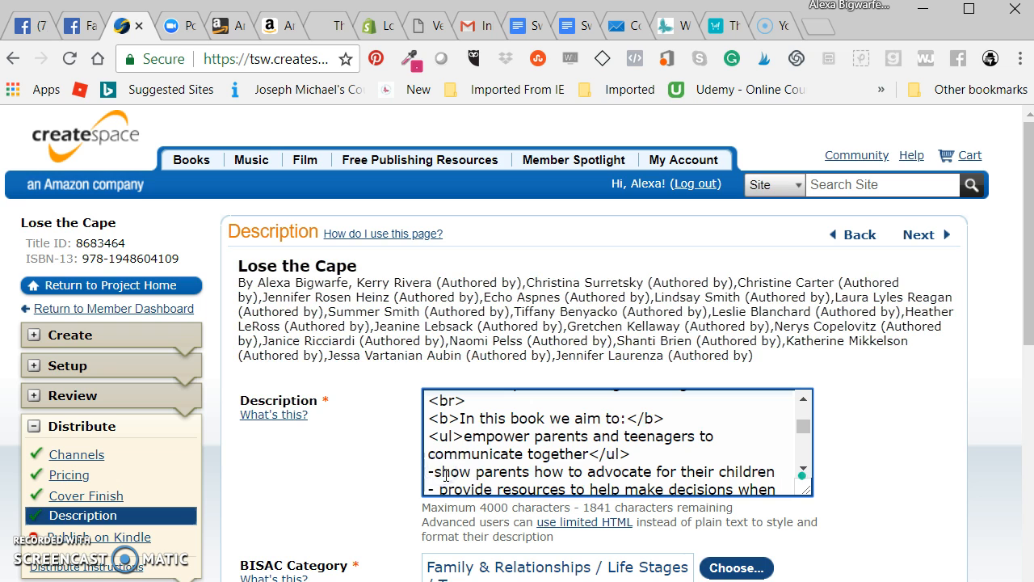
text(-)
Replace the <ul> and </ul> tags around the "empower parents and teenagers to communicate together" item with a leading dash.
click(465, 437)
key(BackSpace)
key(BackSpace)
key(BackSpace)
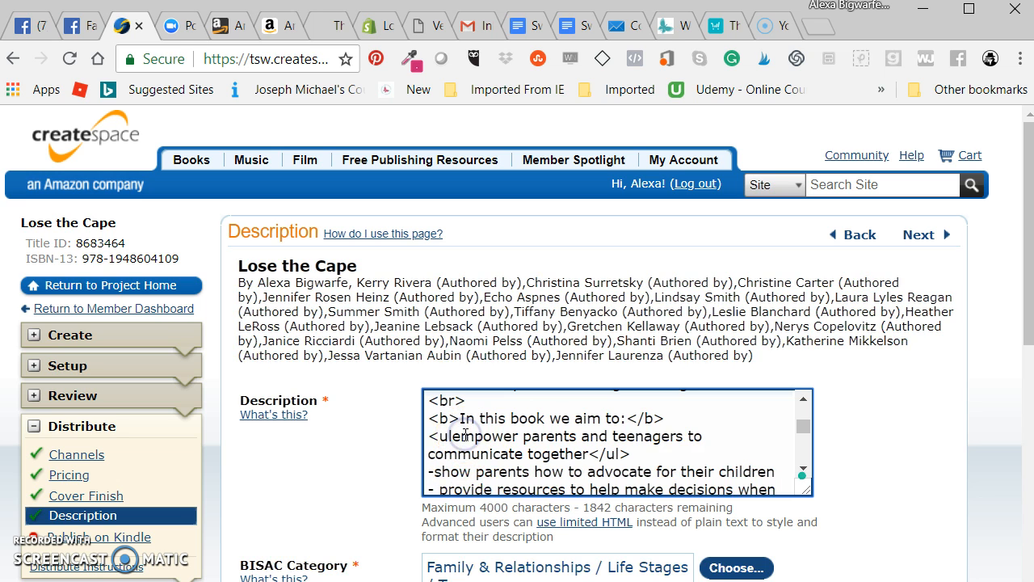
key(BackSpace)
text(-)
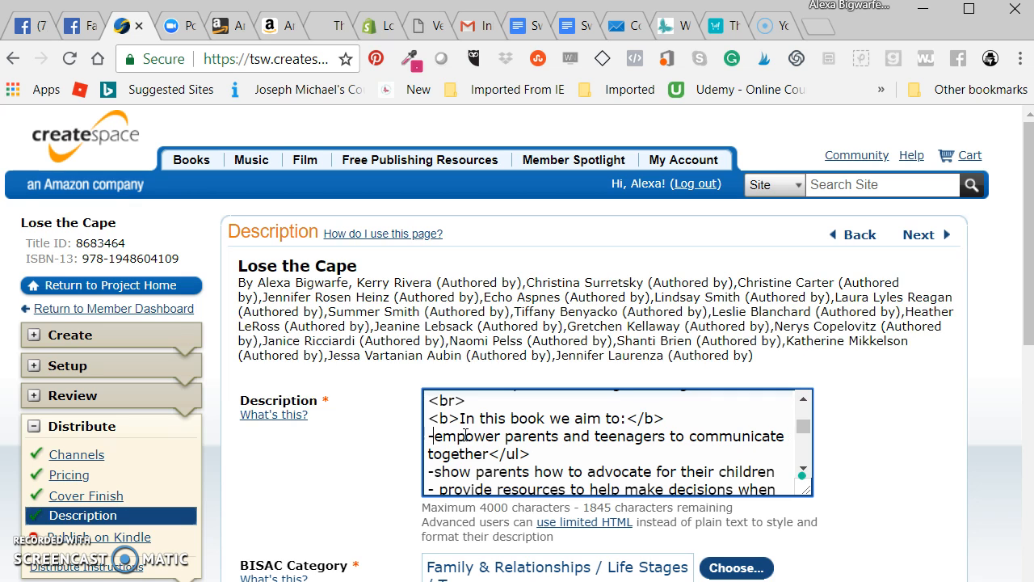
click(529, 453)
key(BackSpace)
key(BackSpace)
key(BackSpace)
key(BackSpace)
key(BackSpace)
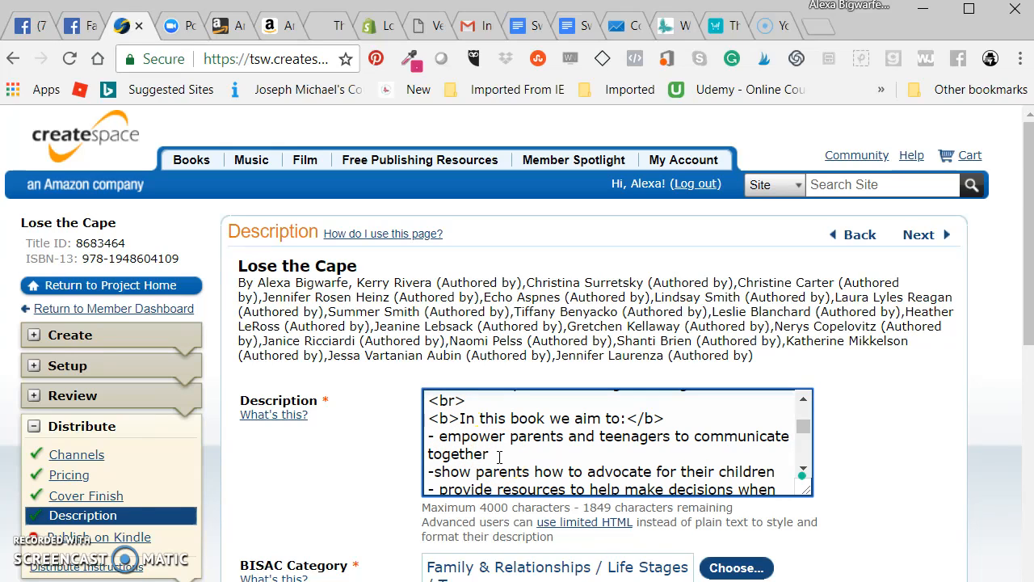
Add a <br> tag after "we're all in this together" and a second <br> on the following line.
scroll(552, 443, down, 2)
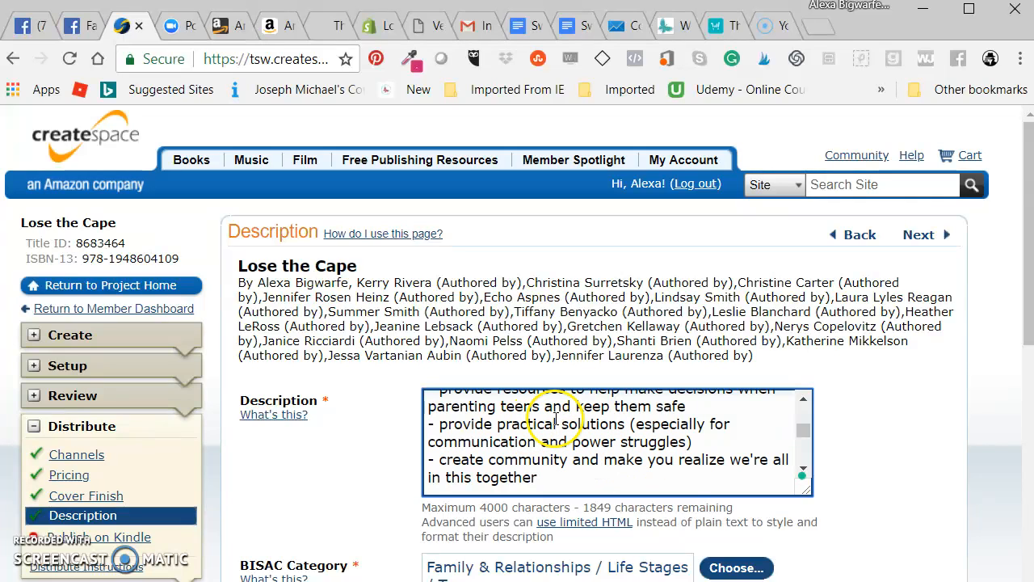
scroll(552, 467, up, 3)
scroll(551, 469, down, 3)
scroll(558, 477, down, 2)
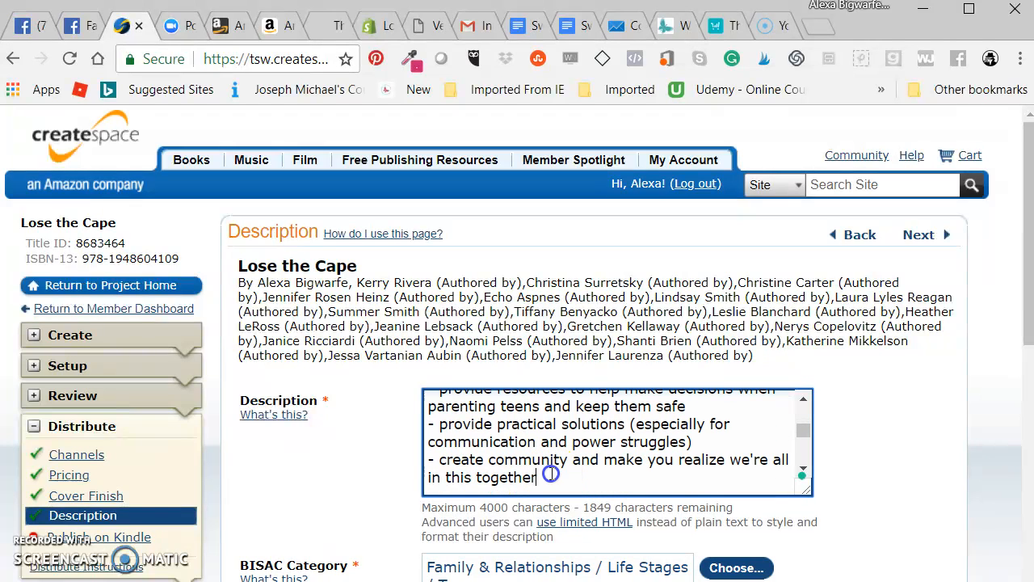
text(<)
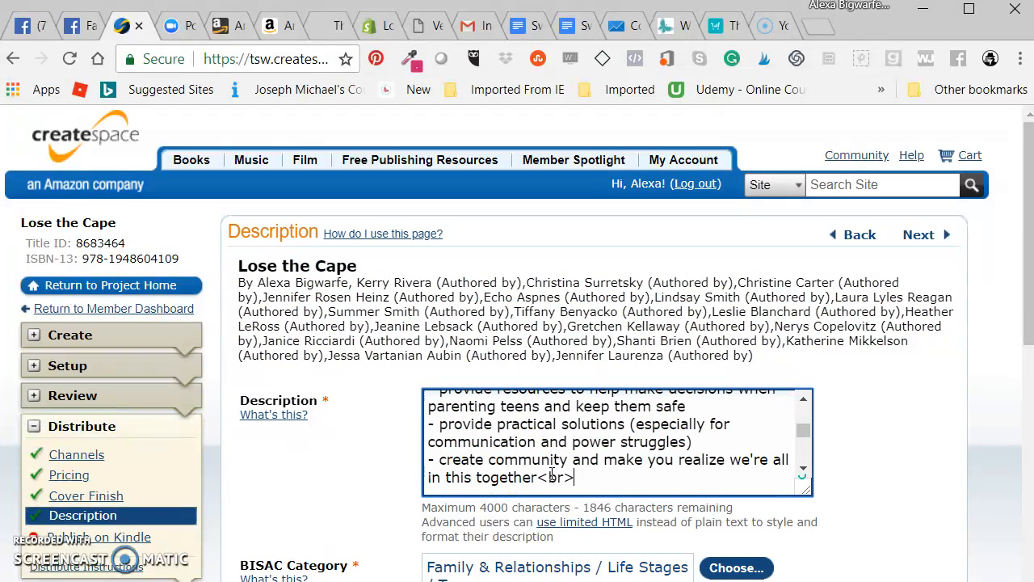
text(br>)
key(Return)
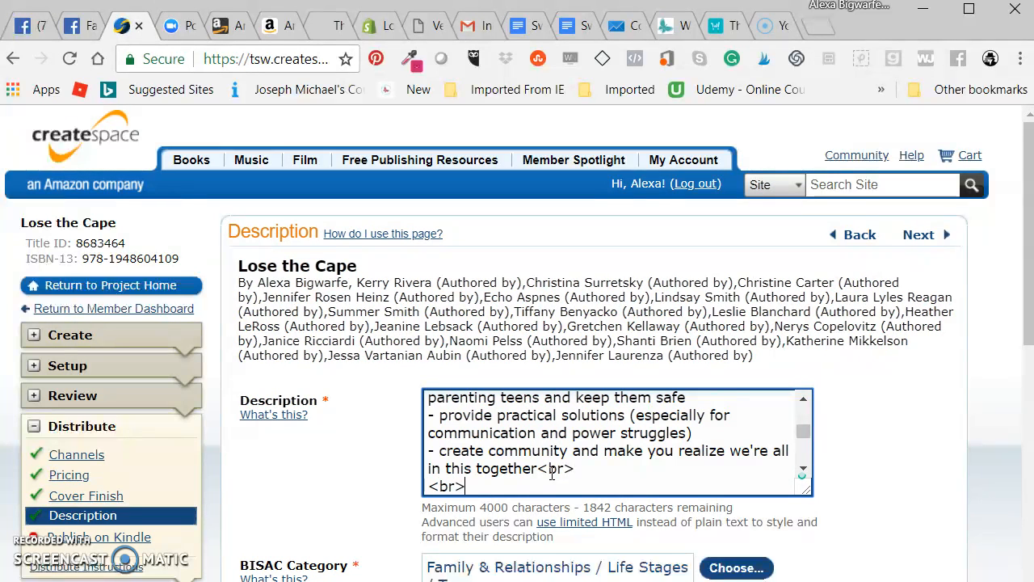
click(575, 456)
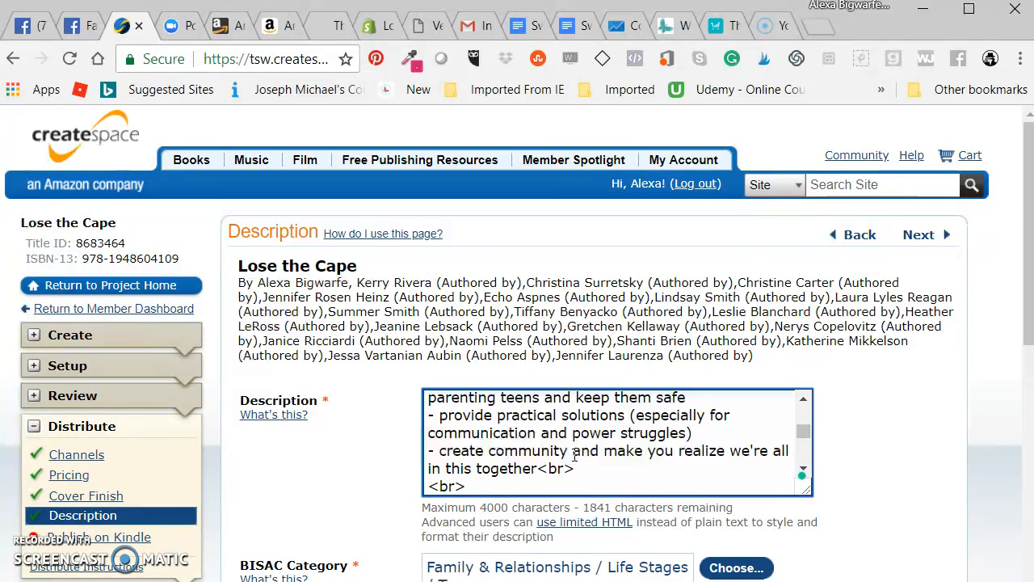
Italicize the title "Teen Thang" at the start of its paragraph with <em> and </em> tags.
scroll(589, 453, down, 3)
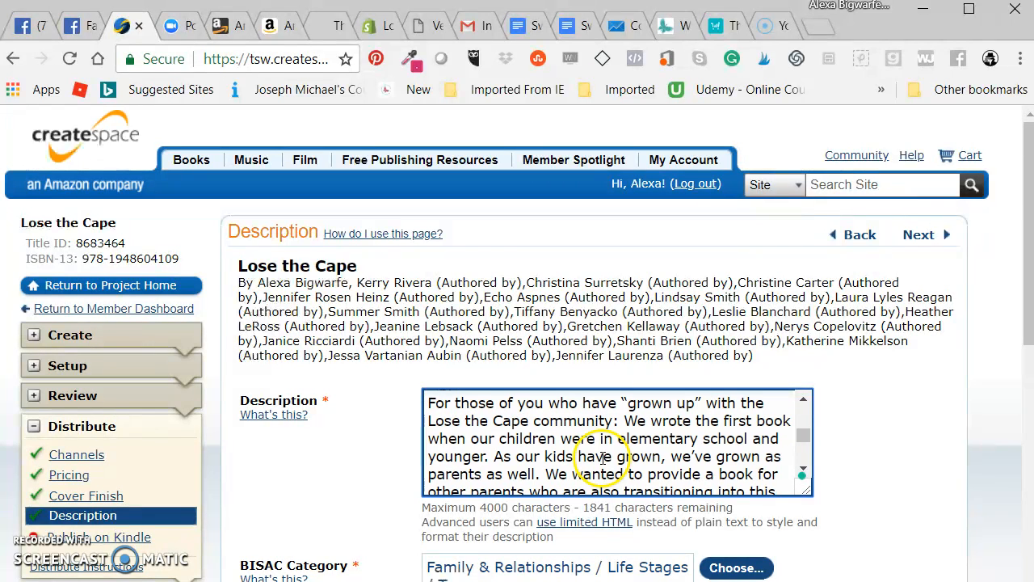
scroll(598, 455, up, 2)
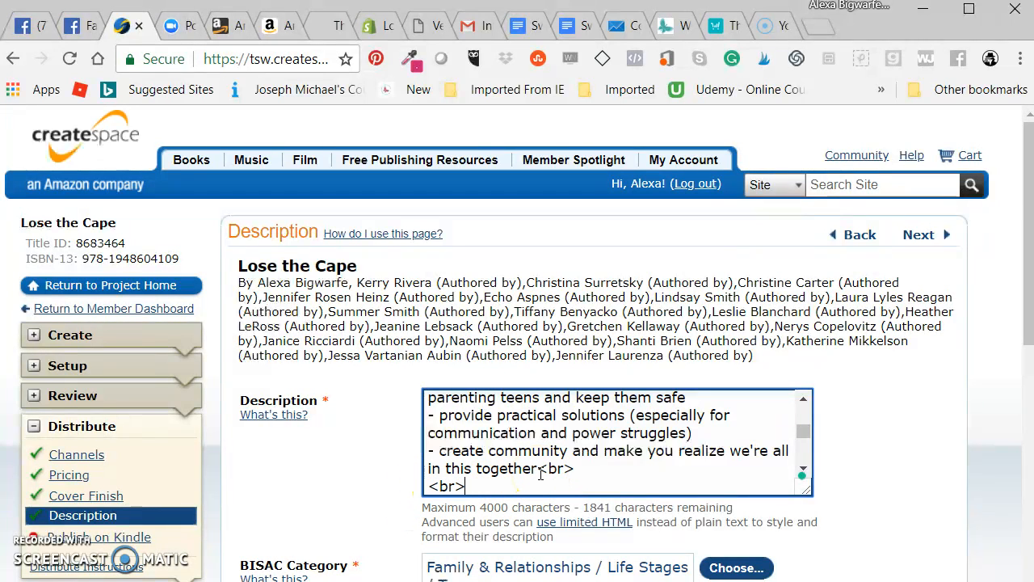
scroll(540, 474, down, 2)
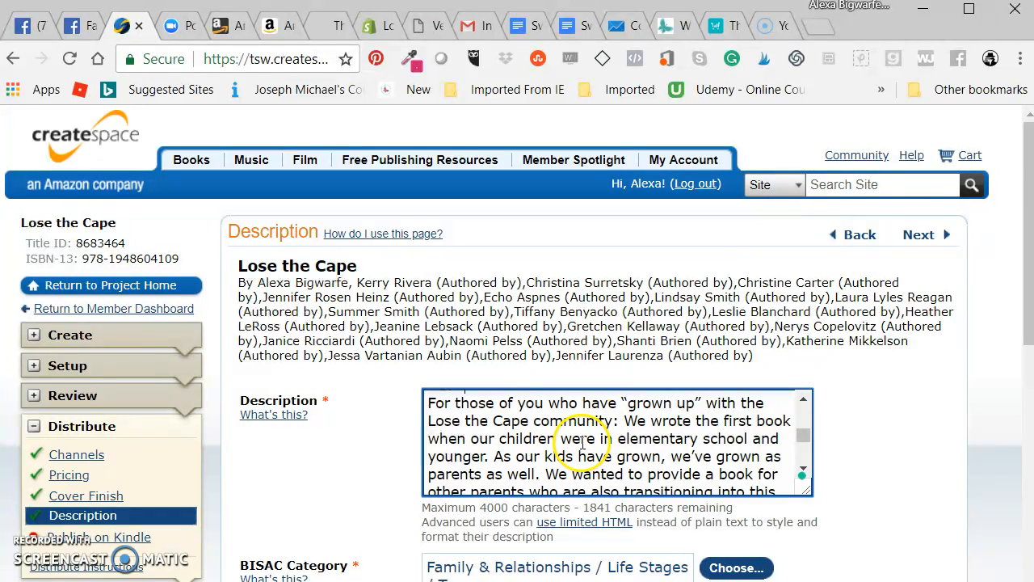
scroll(634, 440, down, 1)
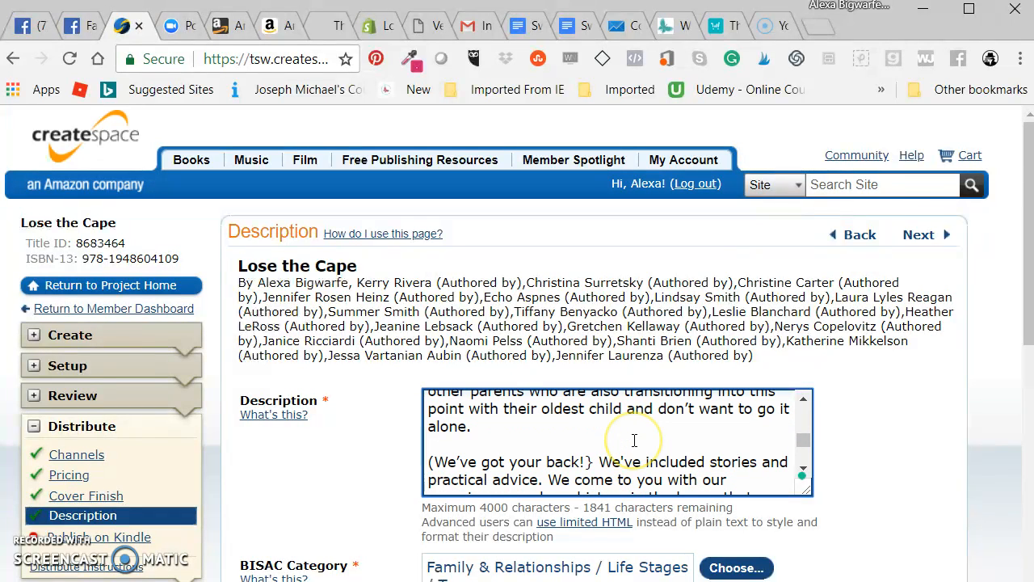
scroll(634, 440, down, 1)
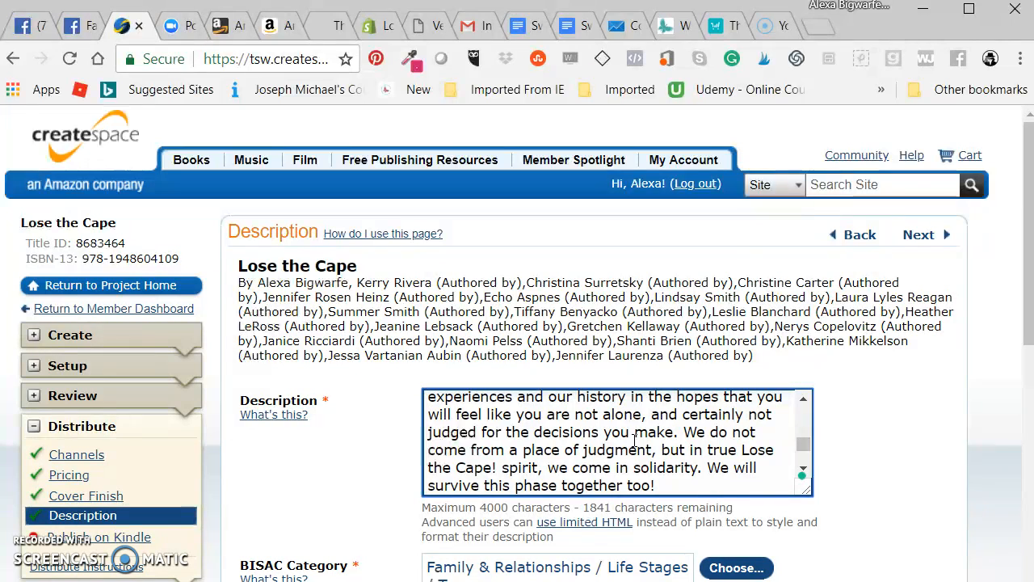
scroll(656, 440, down, 1)
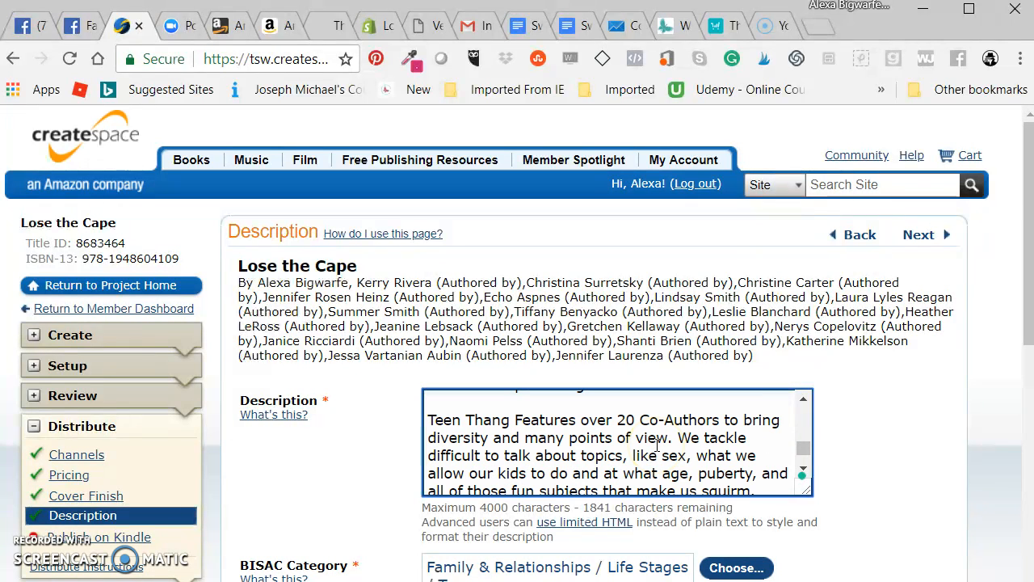
click(428, 417)
text(<i)
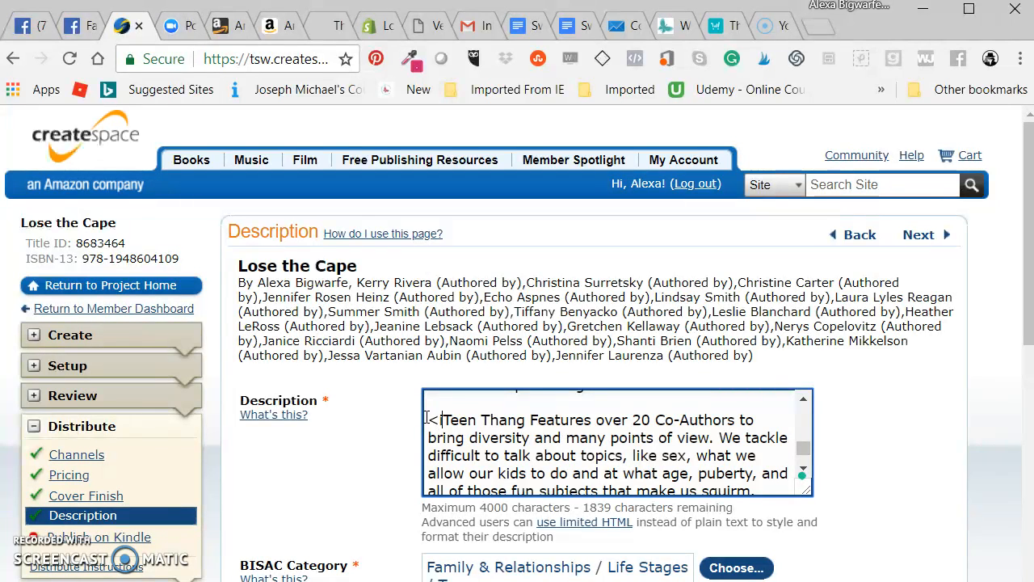
key(BackSpace)
text(em)
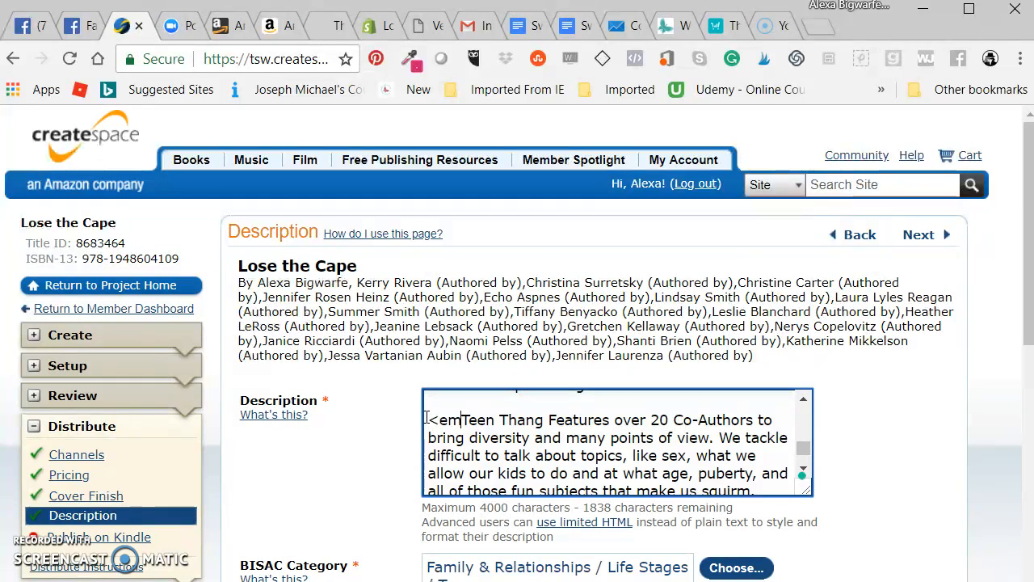
text(>)
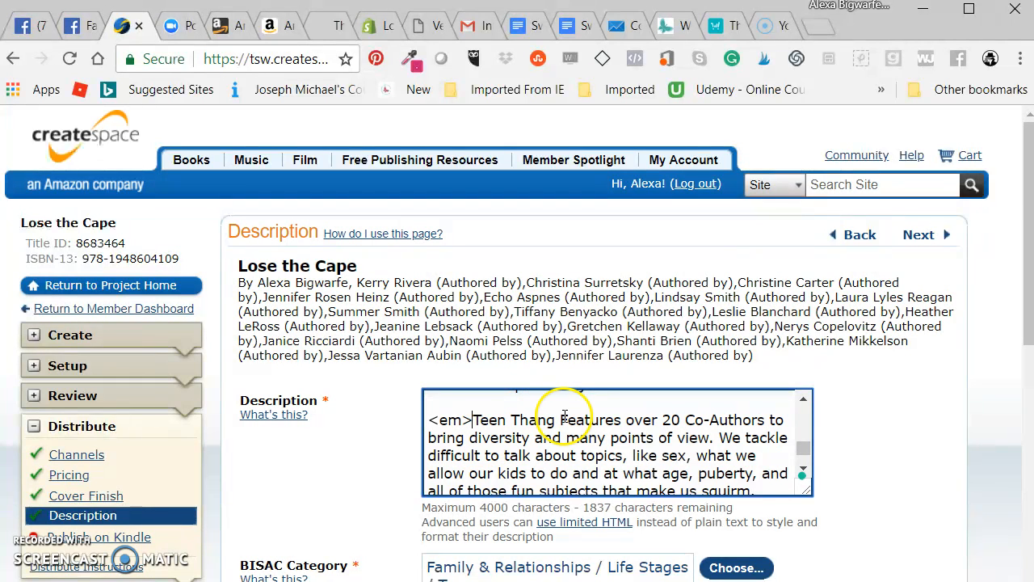
click(554, 419)
text(</em)
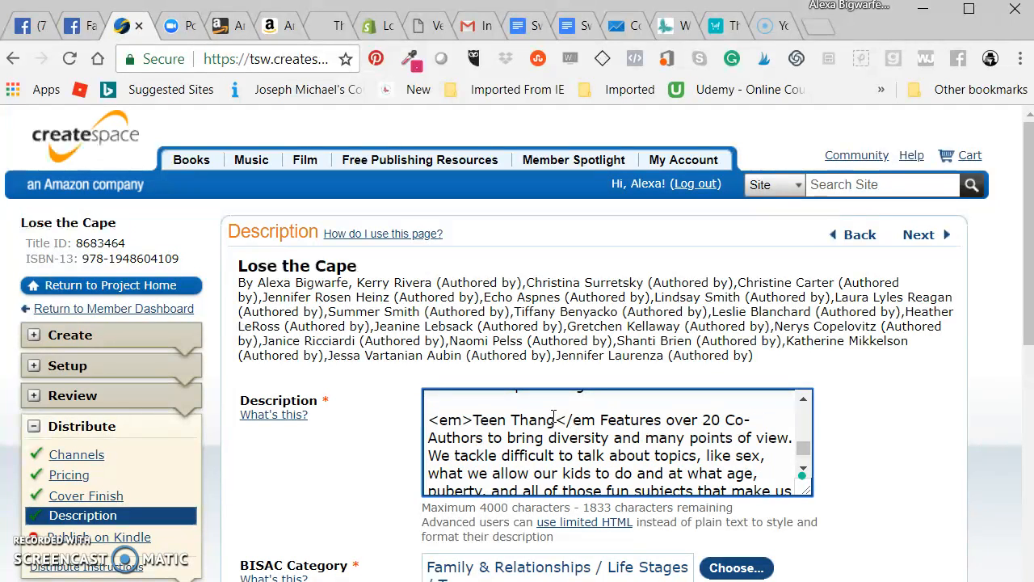
text(>)
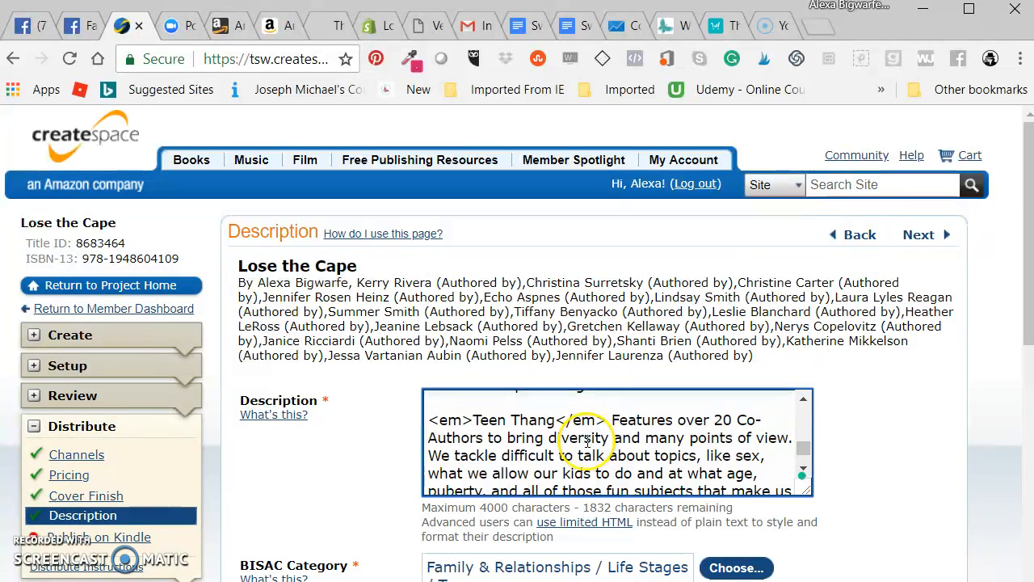
Make the closing line "Grab your copy today!" bold with <b> and </b> tags.
scroll(587, 441, down, 5)
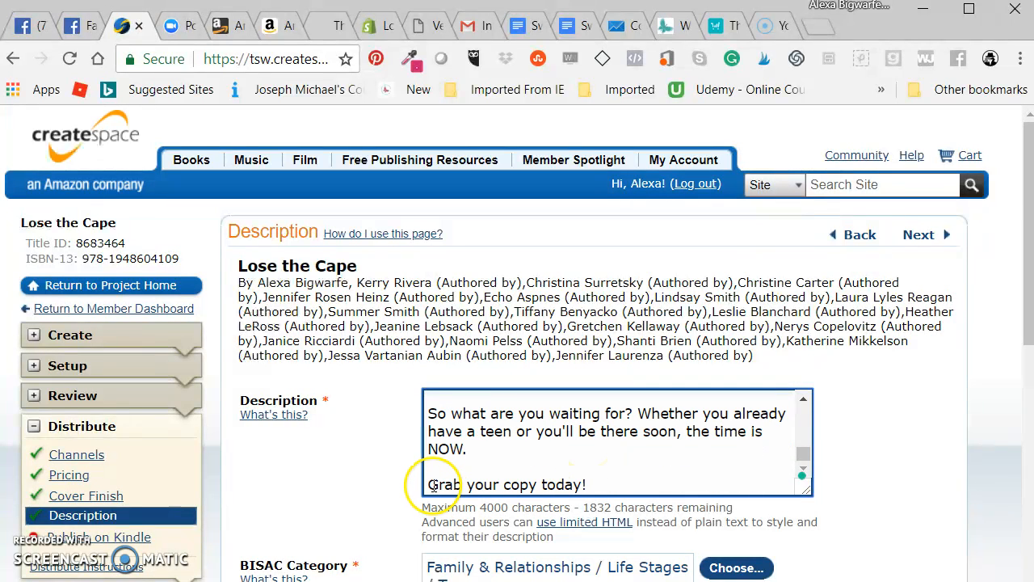
text(<b>)
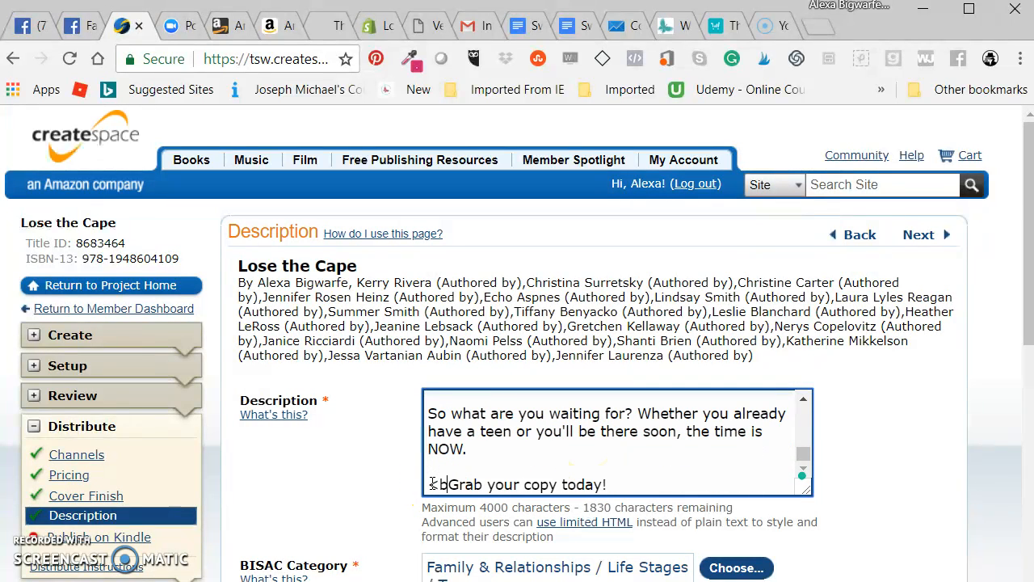
click(635, 485)
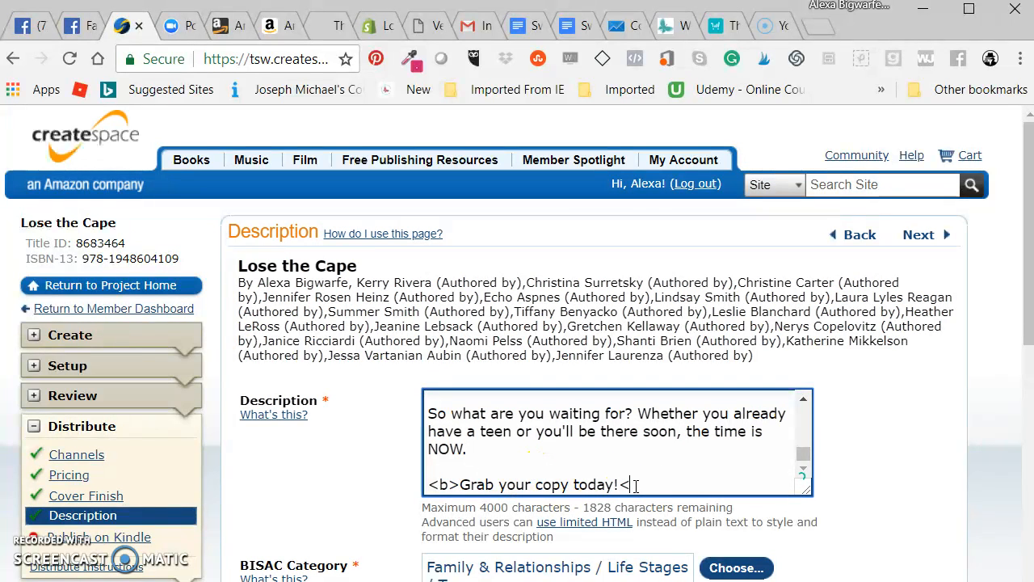
text(</b>)
Open the help on using limited HTML in the description.
scroll(681, 438, down, 1)
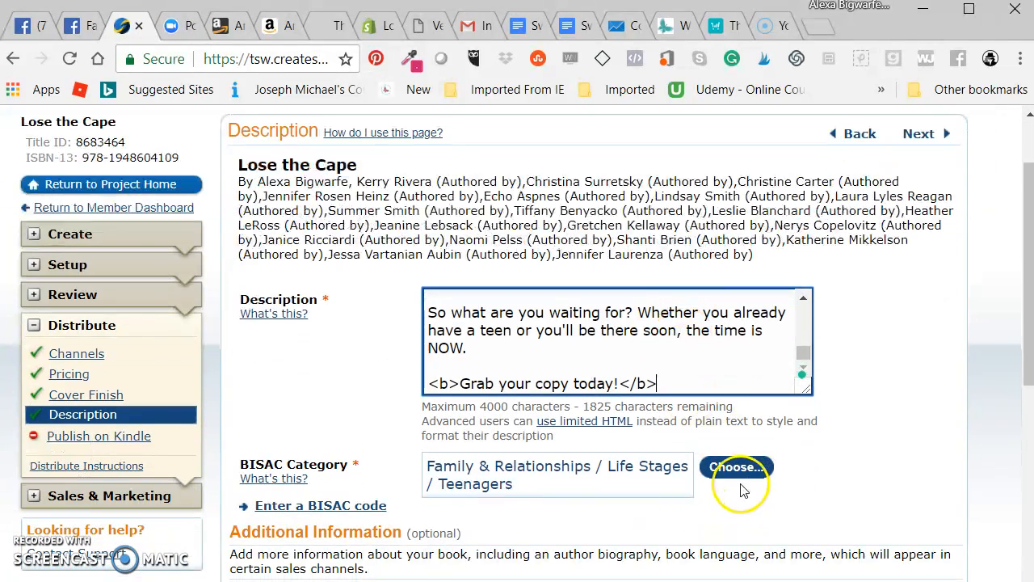
click(611, 422)
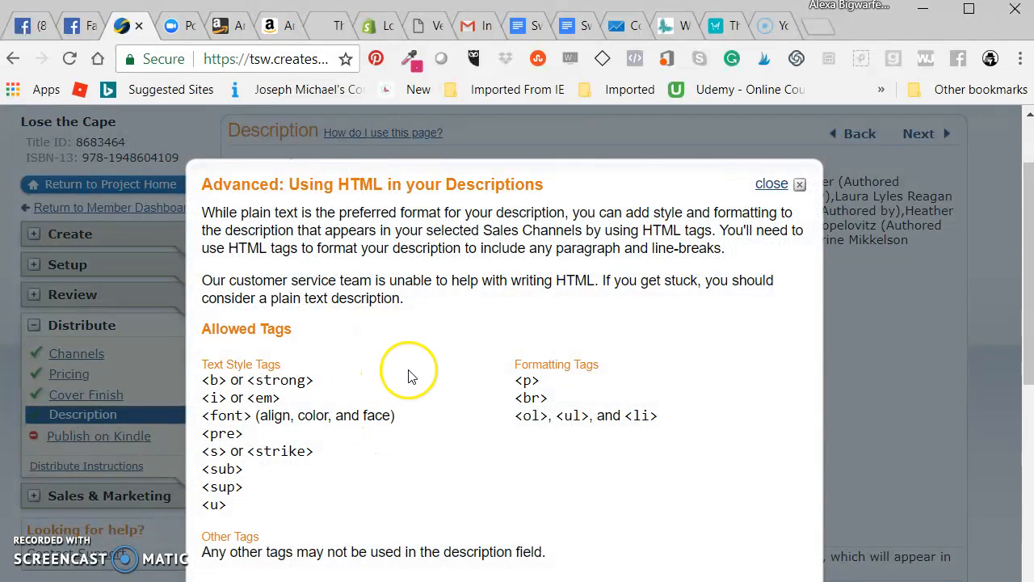
Review the allowed HTML tags against the formatting of the book's Kindle listing on Amazon, and close the HTML help.
scroll(408, 376, down, 1)
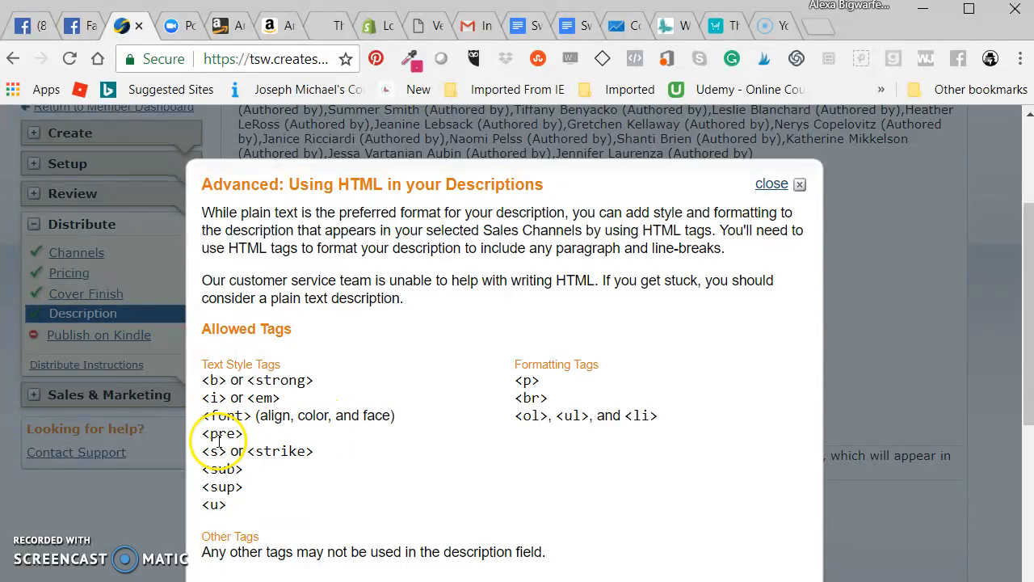
scroll(424, 500, down, 3)
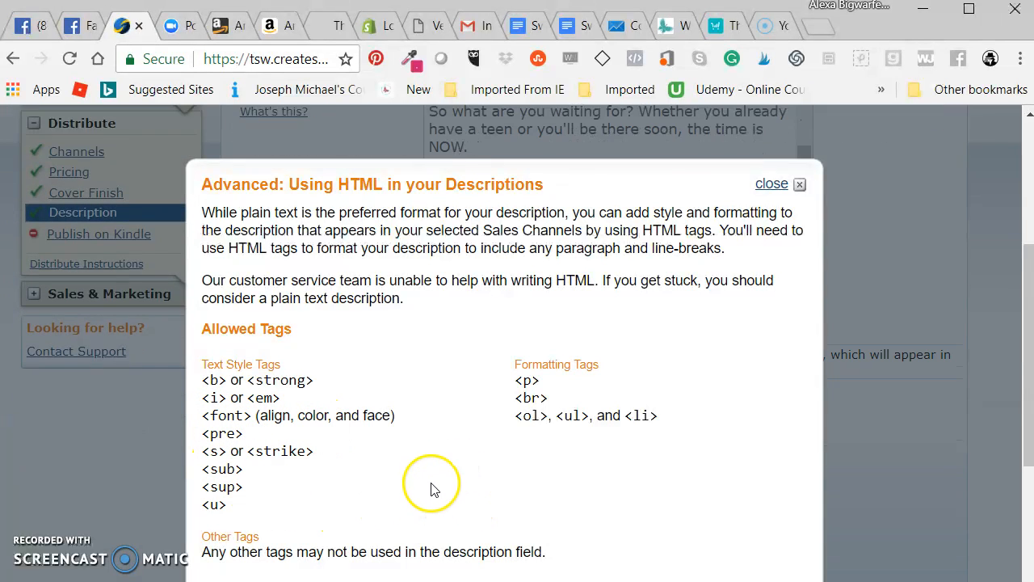
scroll(448, 416, down, 1)
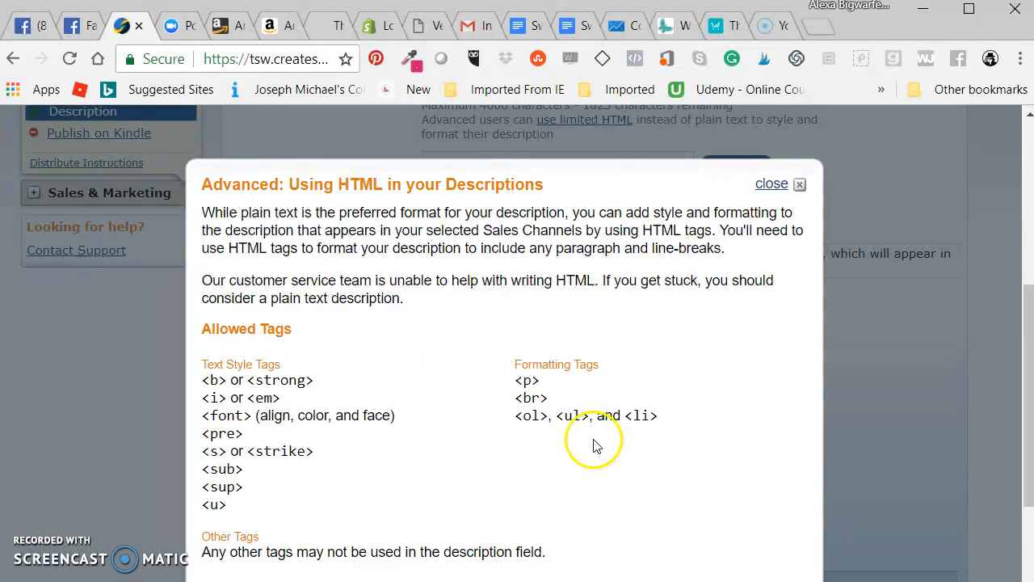
click(273, 25)
scroll(452, 387, down, 1)
scroll(460, 409, down, 1)
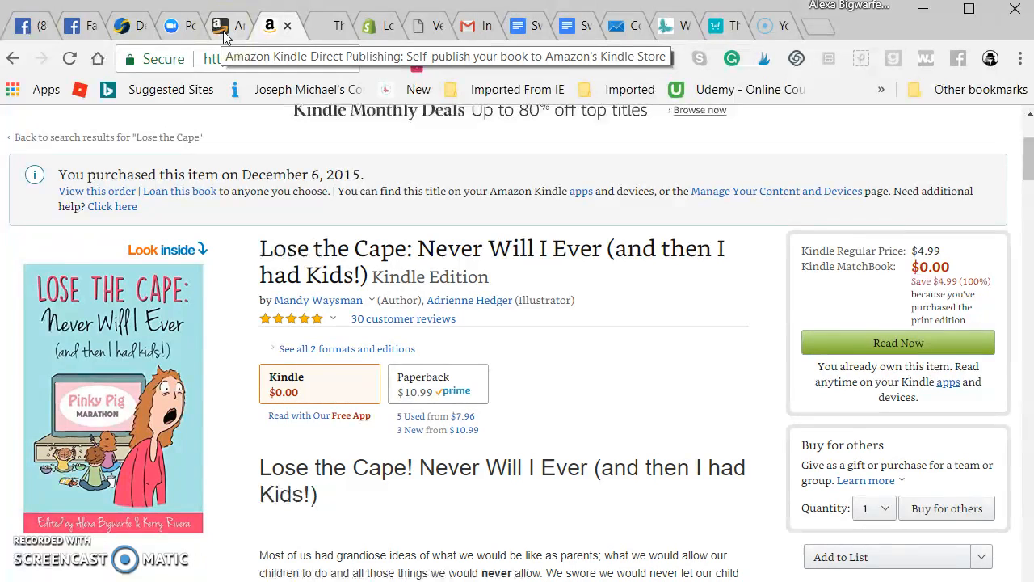
click(123, 29)
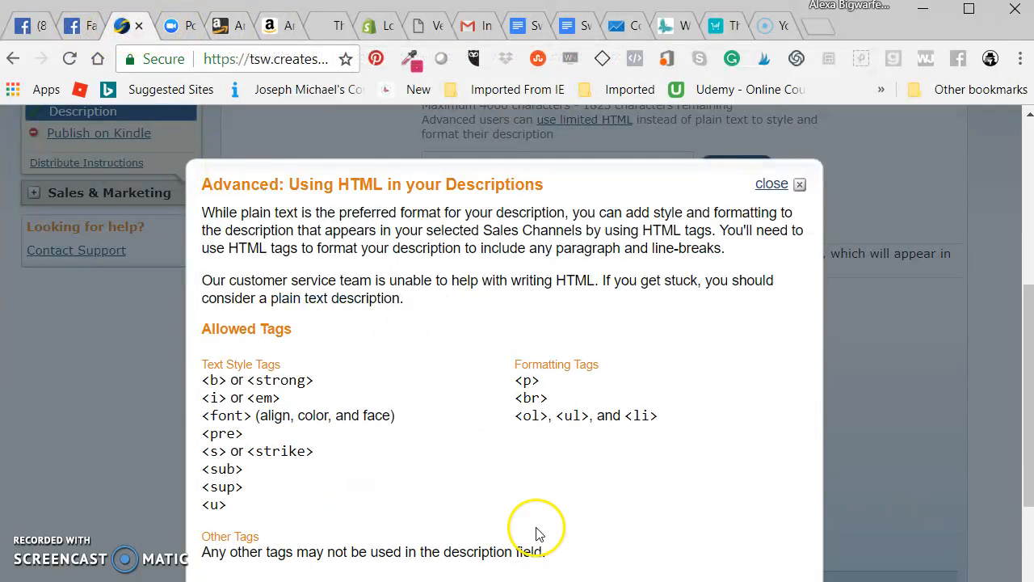
scroll(299, 420, down, 1)
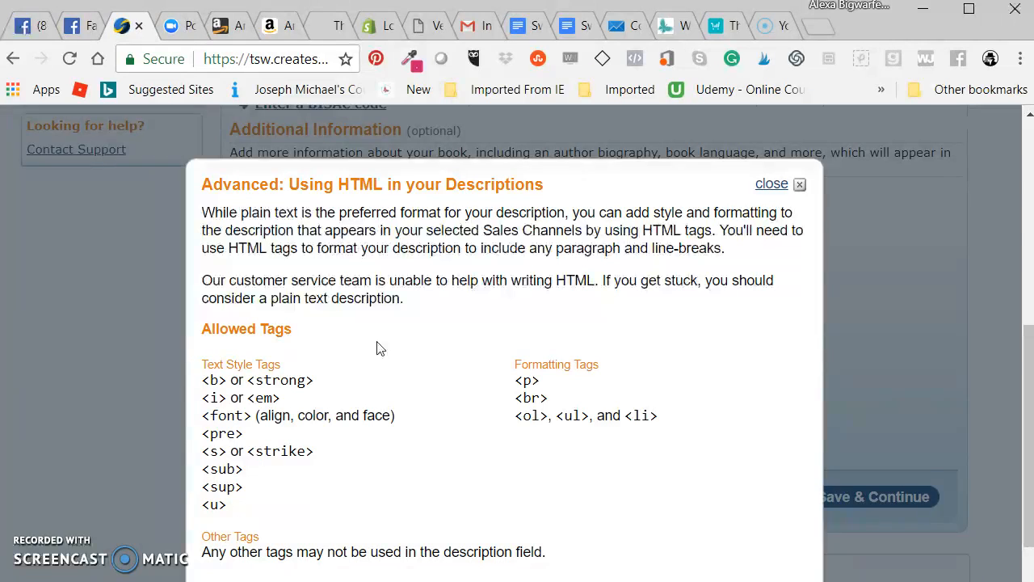
scroll(380, 347, down, 1)
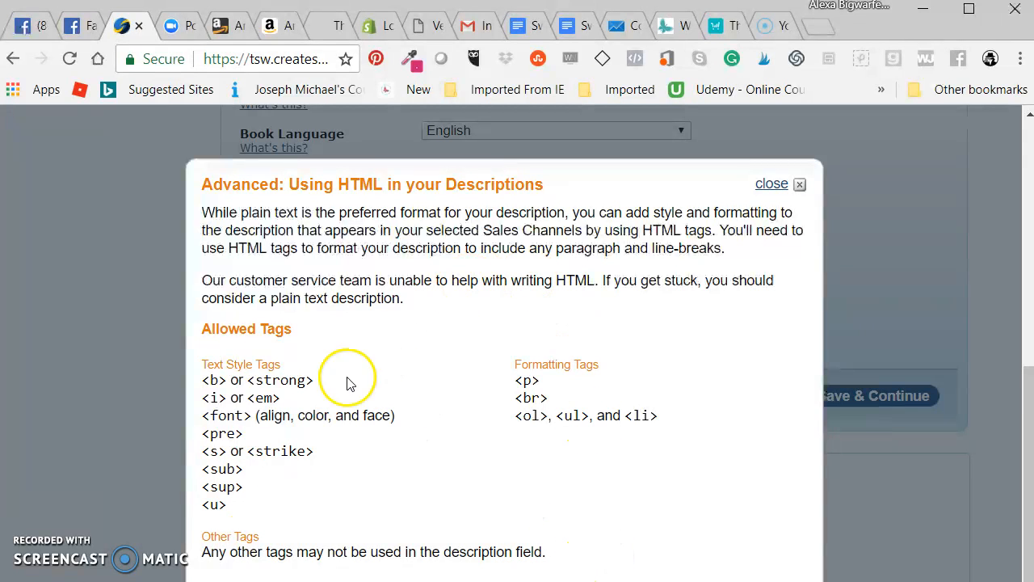
click(799, 184)
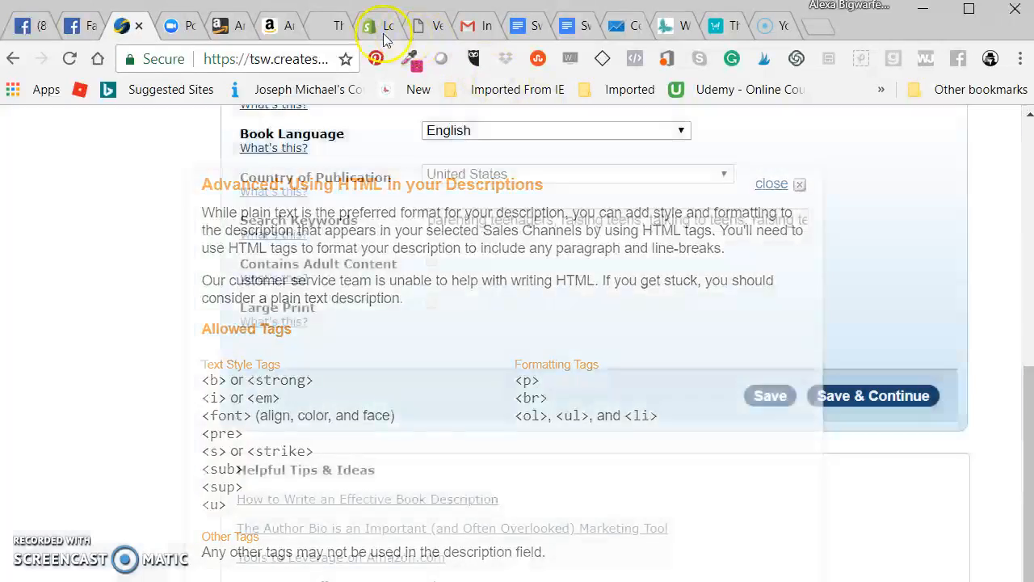
Compare the paperback and Kindle descriptions of "Lose the Cape: Never Will I Ever" on Amazon for formatting differences.
click(270, 25)
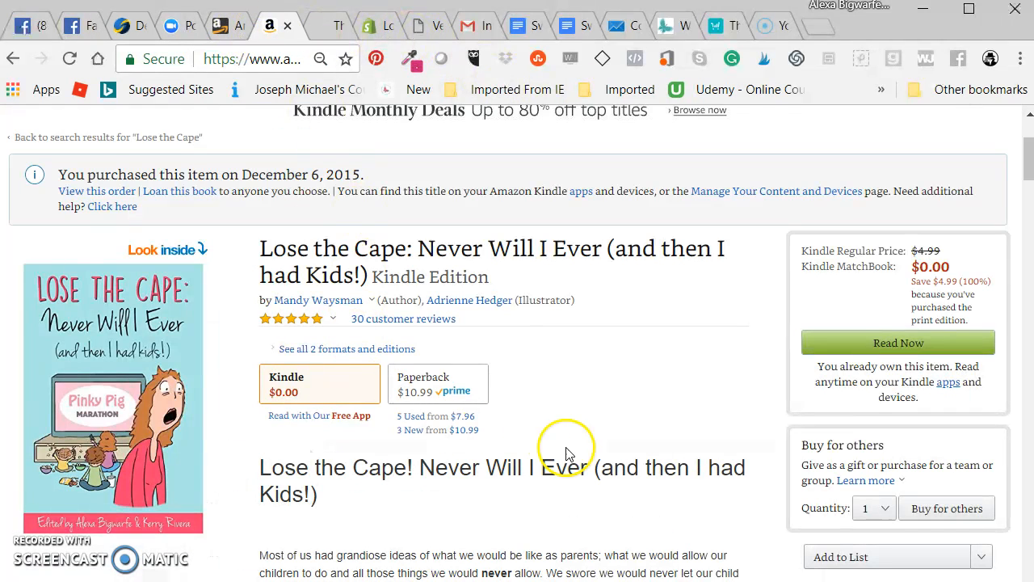
click(458, 394)
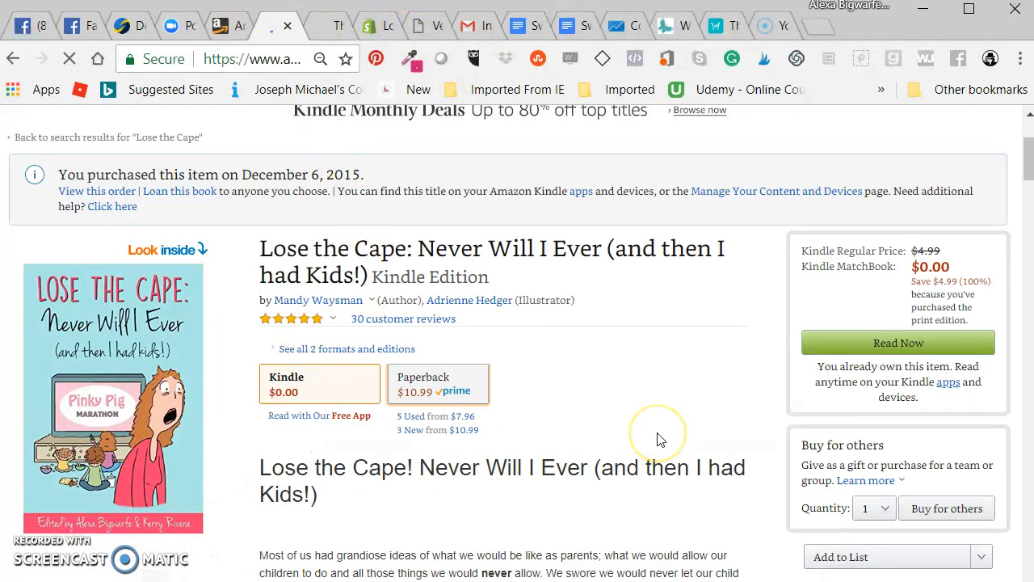
scroll(642, 473, down, 6)
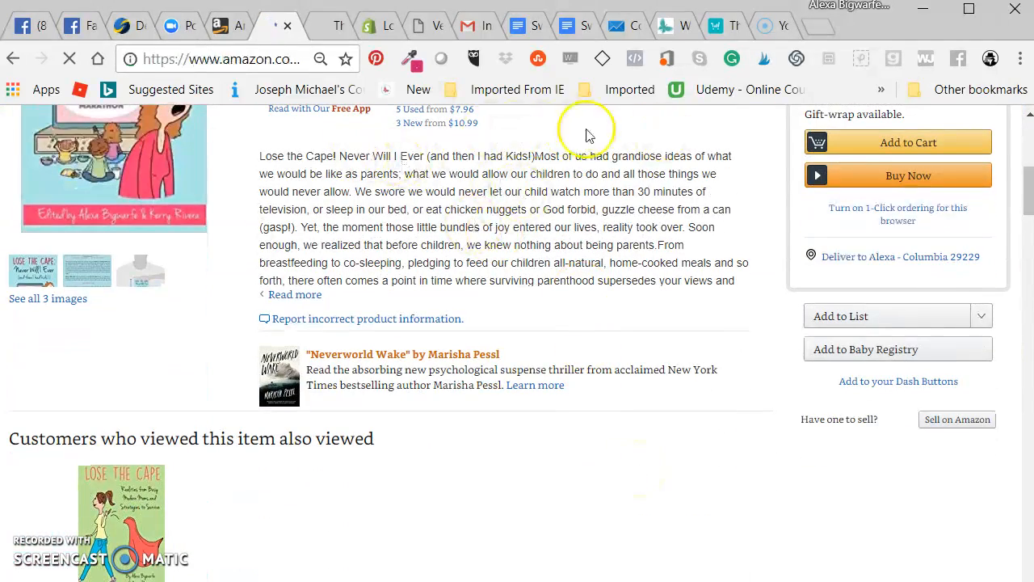
scroll(557, 270, up, 5)
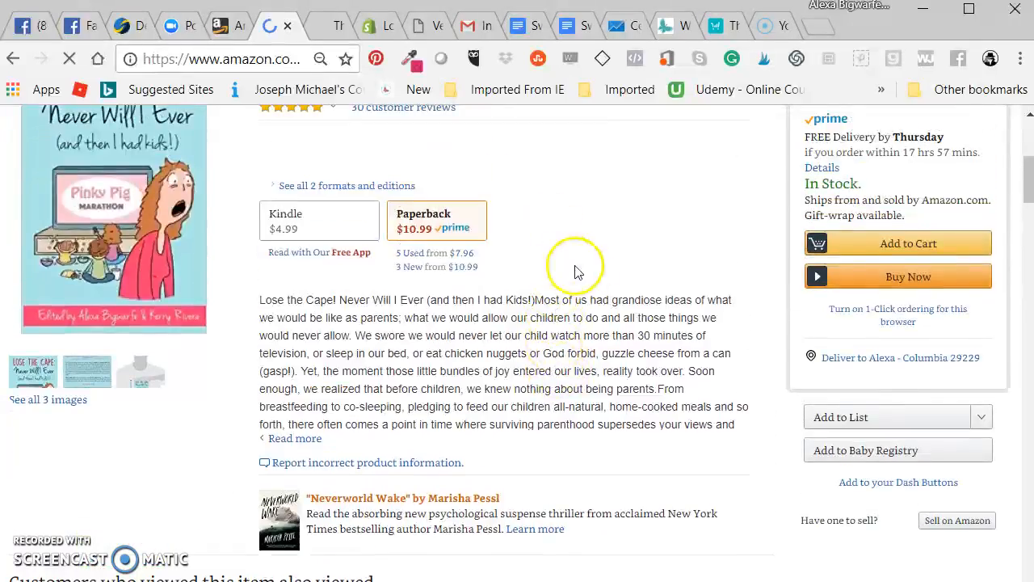
scroll(554, 422, down, 3)
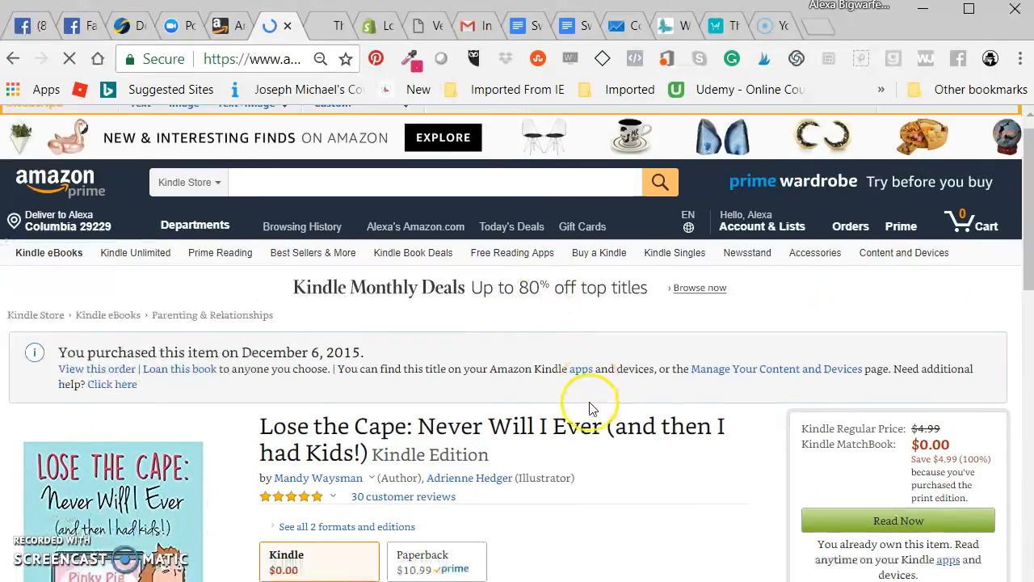
scroll(590, 407, down, 3)
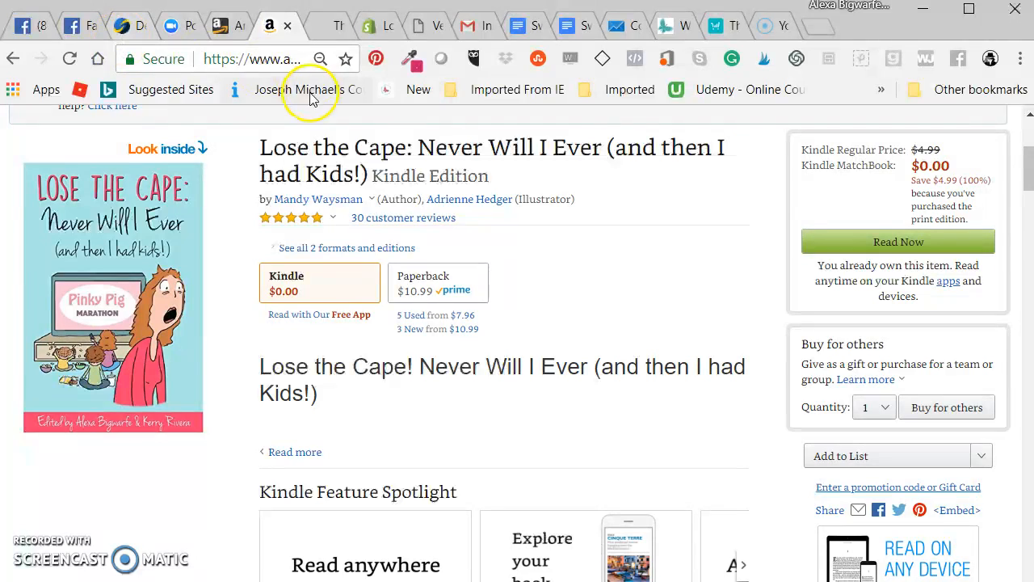
Return to the CreateSpace description and check its <br> and <b> tags from the opening question through the bulleted aims.
click(134, 26)
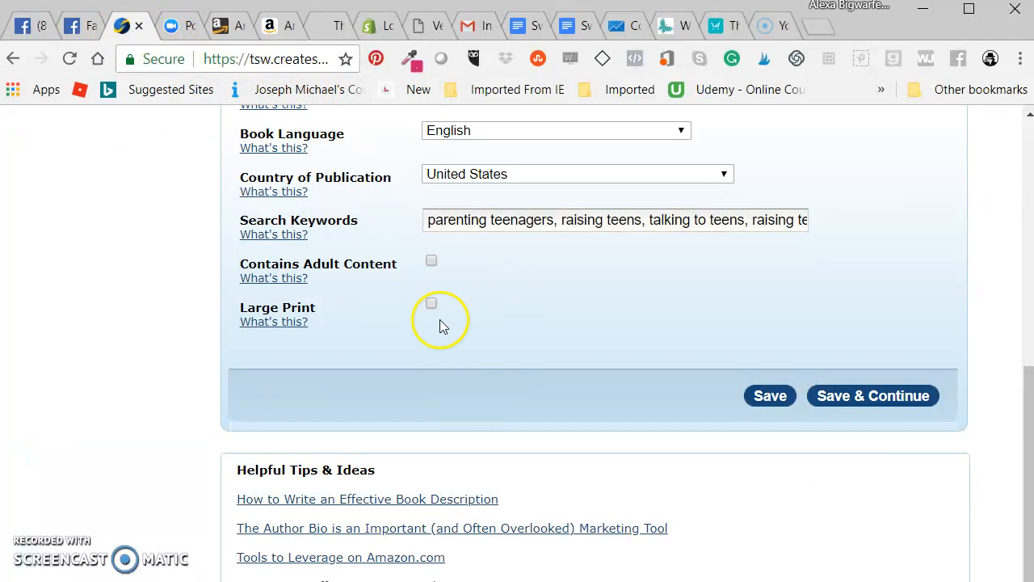
scroll(554, 370, up, 3)
scroll(554, 371, up, 3)
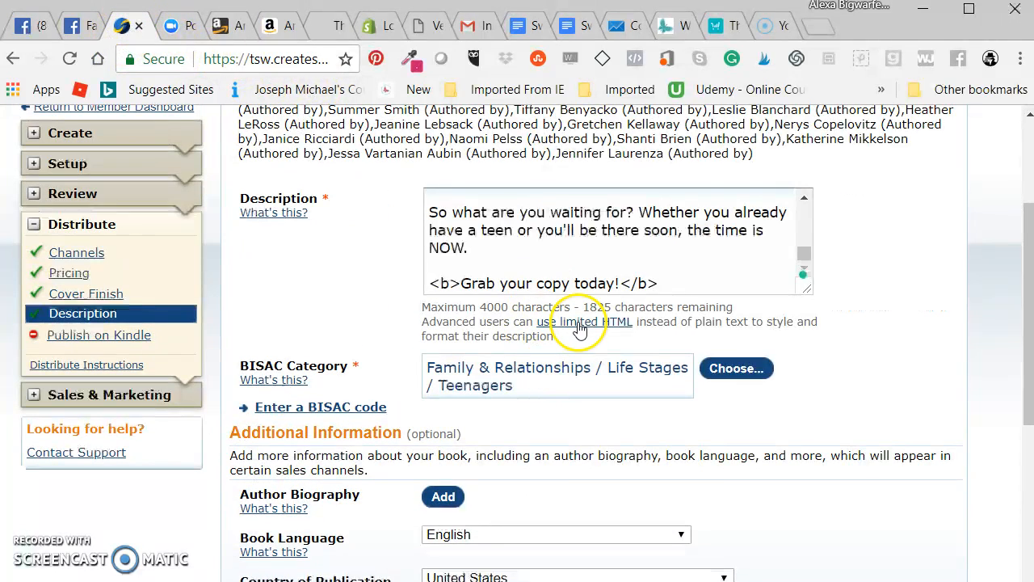
scroll(578, 242, up, 6)
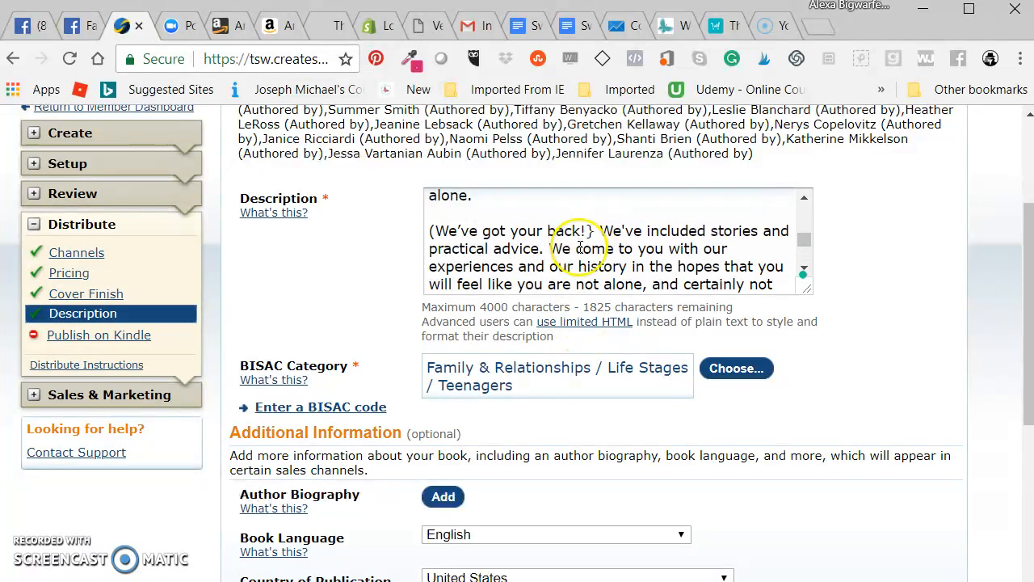
scroll(578, 248, up, 6)
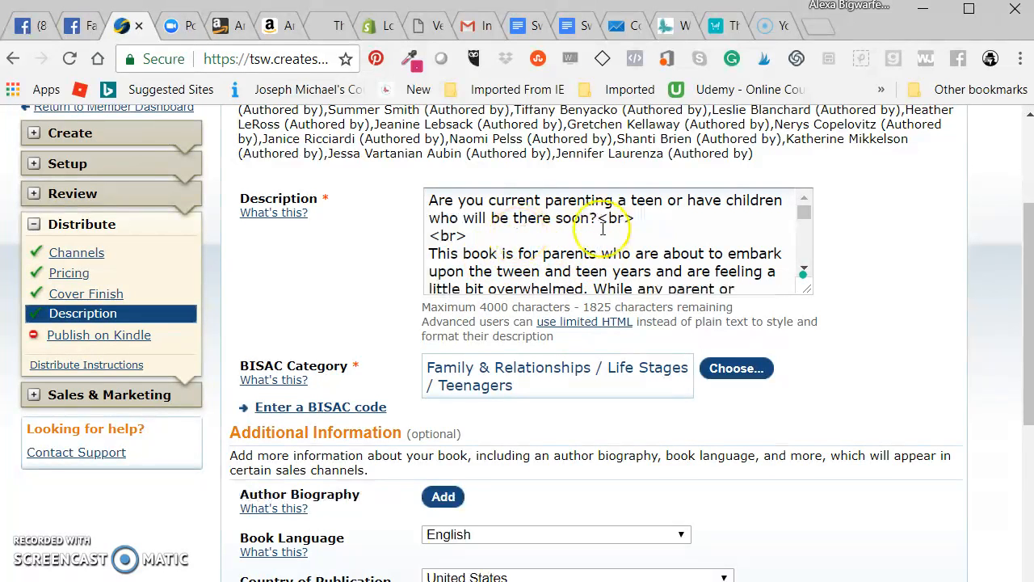
scroll(540, 240, down, 3)
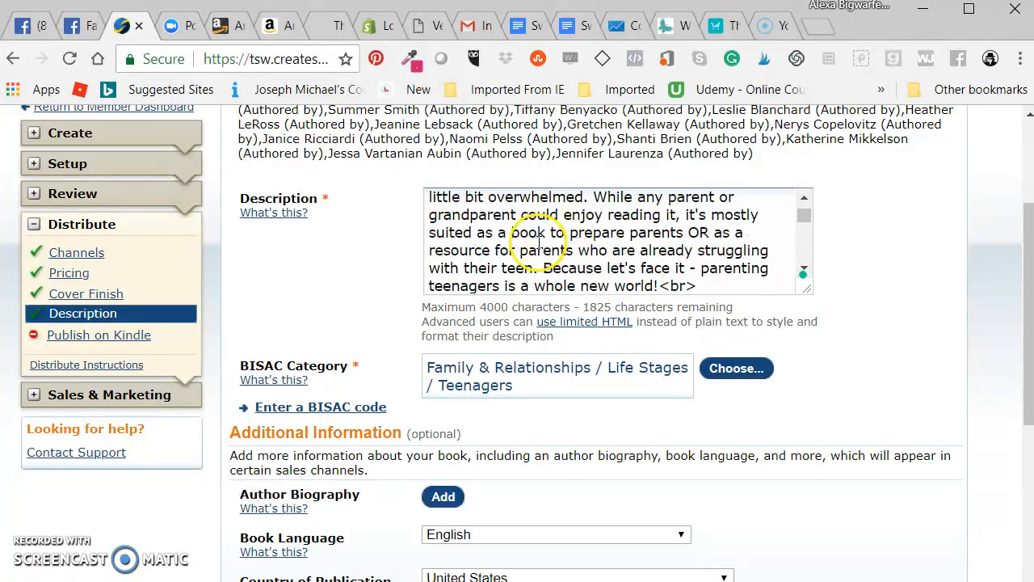
scroll(683, 277, down, 2)
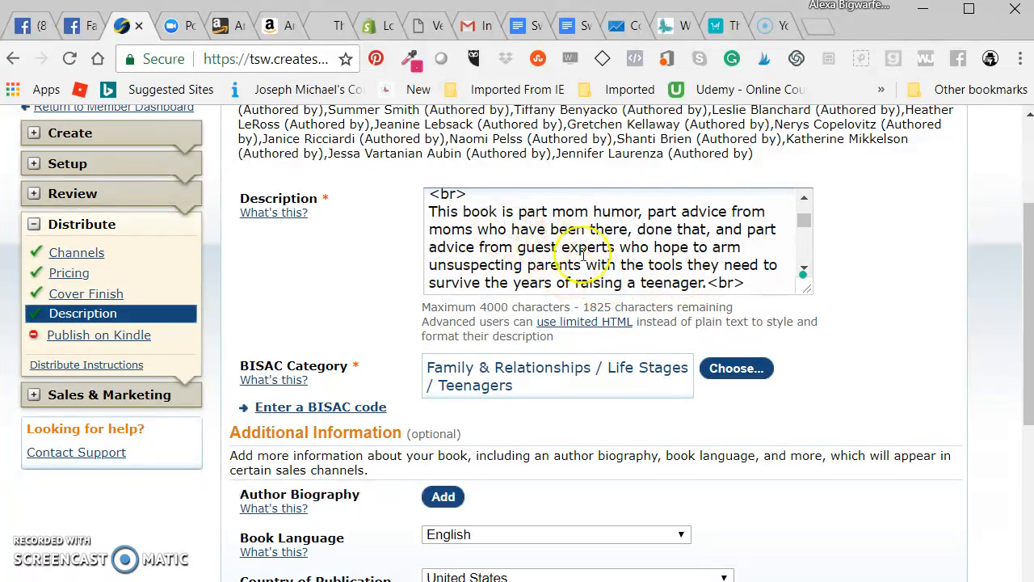
scroll(636, 267, down, 2)
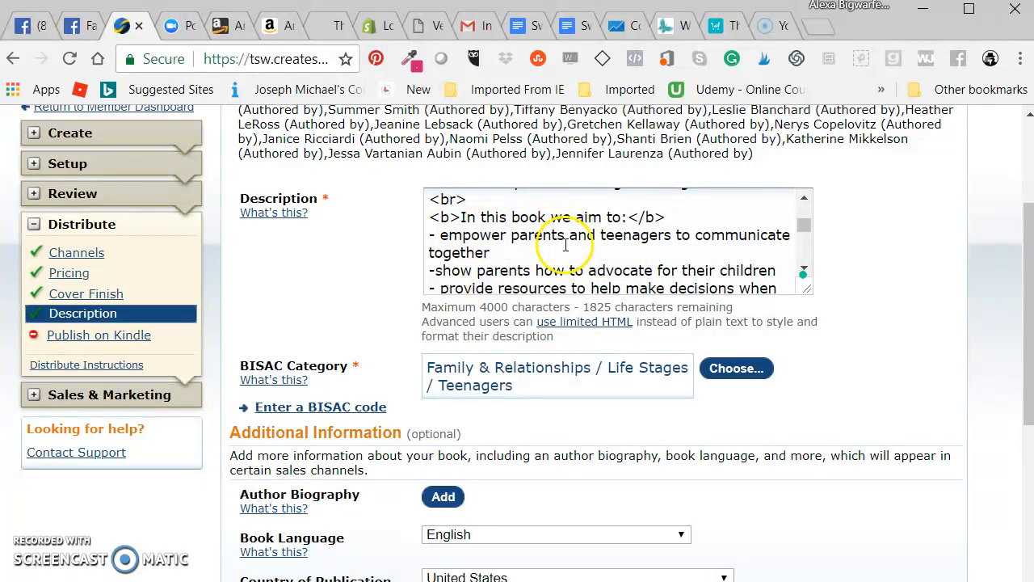
scroll(565, 245, down, 2)
scroll(533, 242, down, 5)
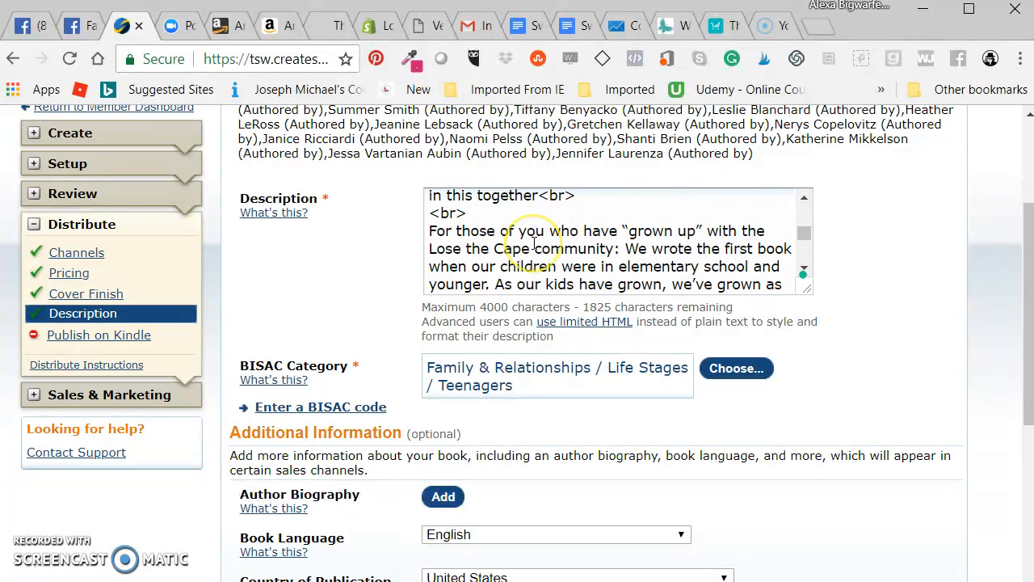
Check the description's tags from the "For those of you who have 'grown up'" paragraph through the "We've got your back!" paragraph.
scroll(578, 230, up, 3)
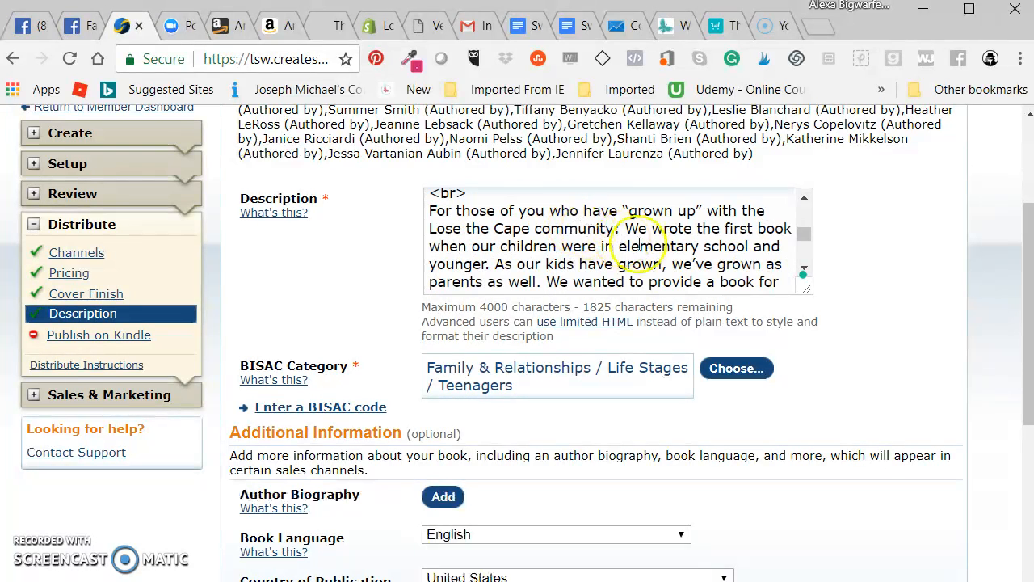
click(681, 251)
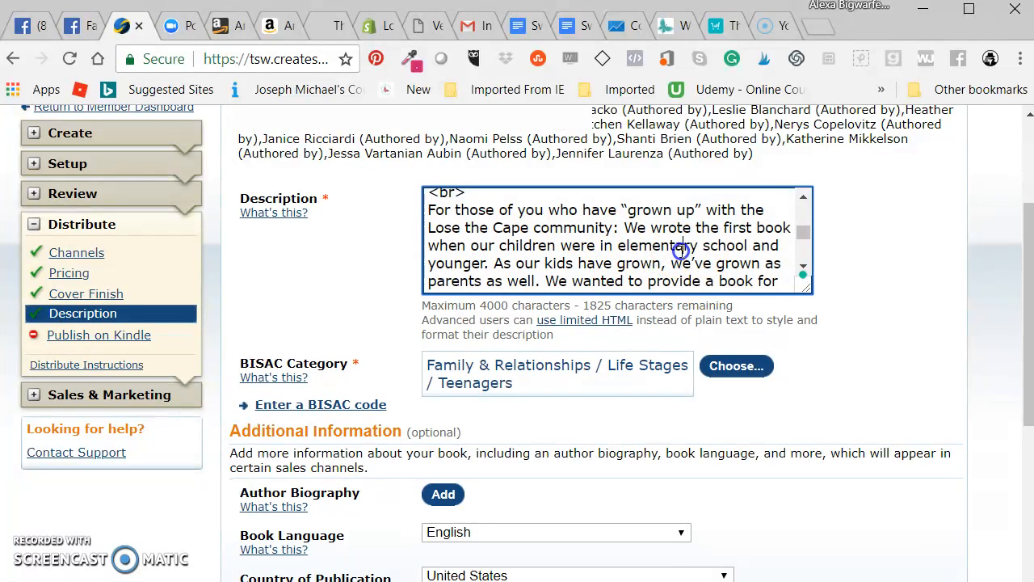
scroll(682, 251, down, 3)
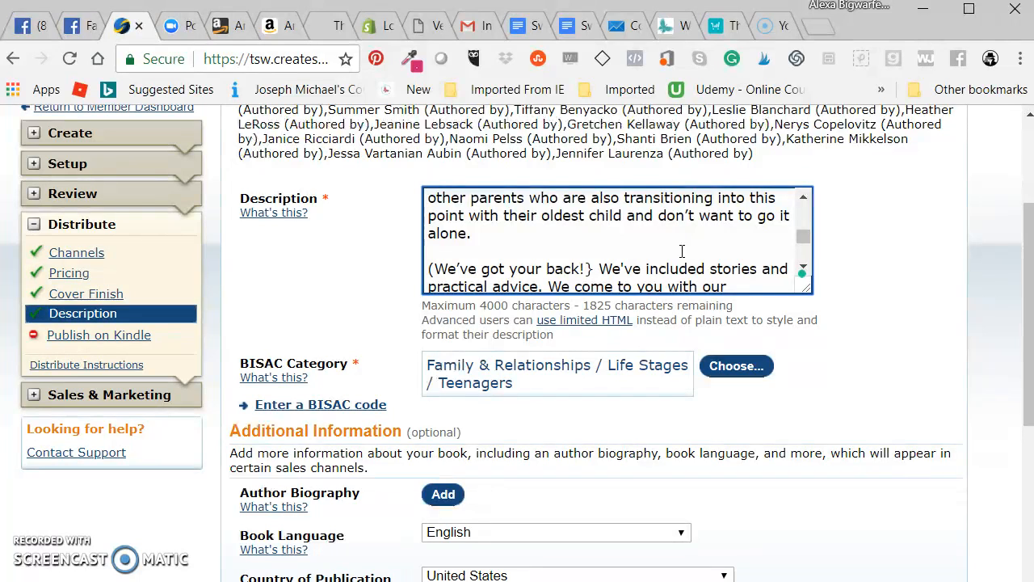
scroll(682, 247, down, 2)
click(680, 239)
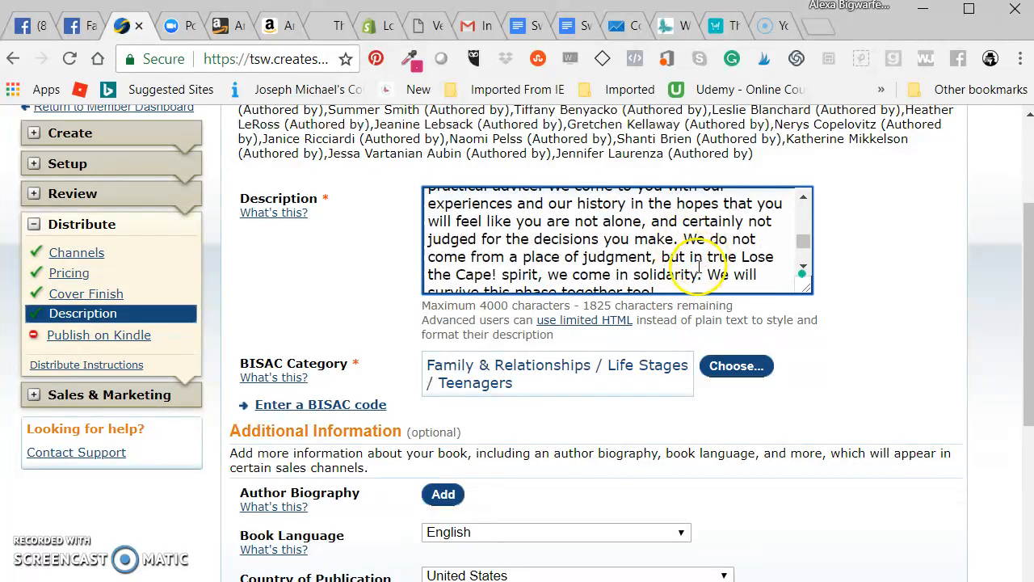